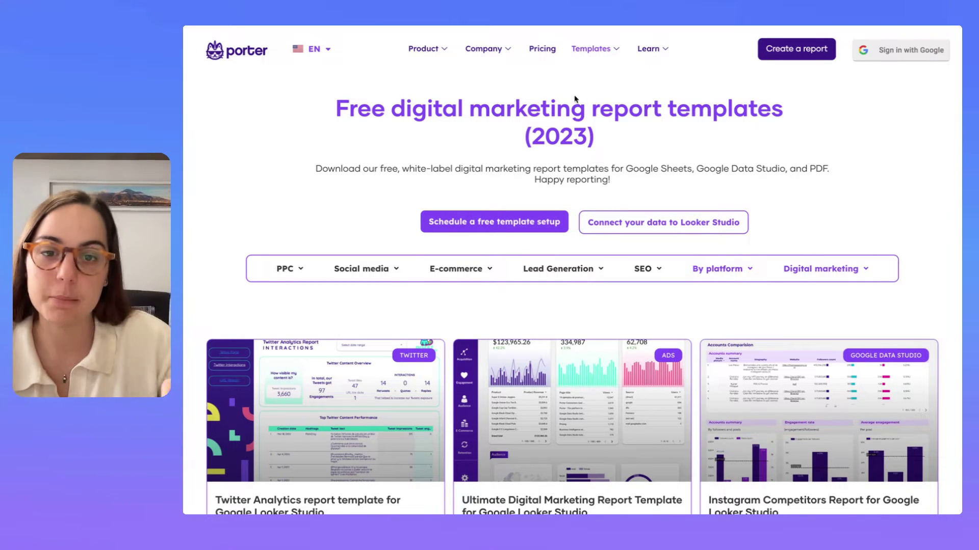
# Step: Go to the full report template list and filter it to LinkedIn Pages templates
pyautogui.moveTo(618, 55)
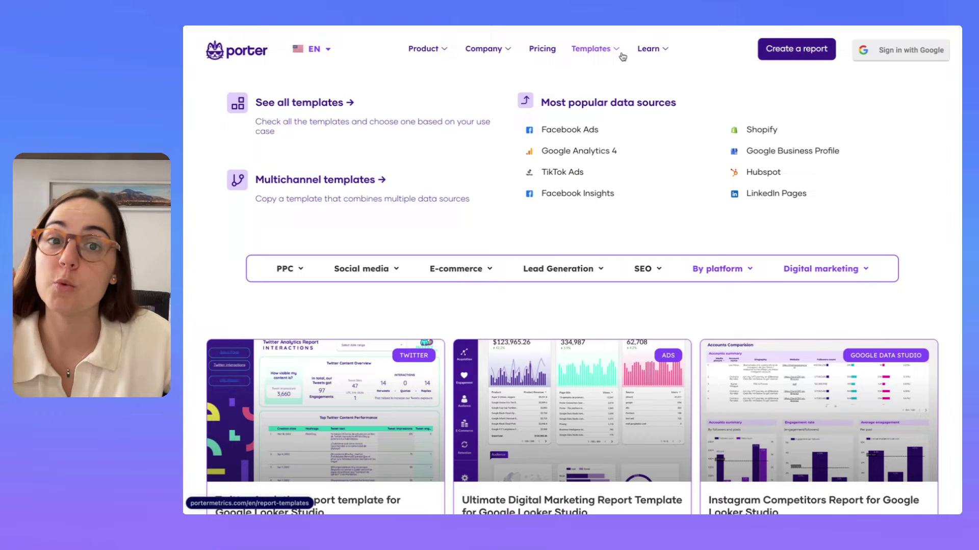
pyautogui.click(293, 115)
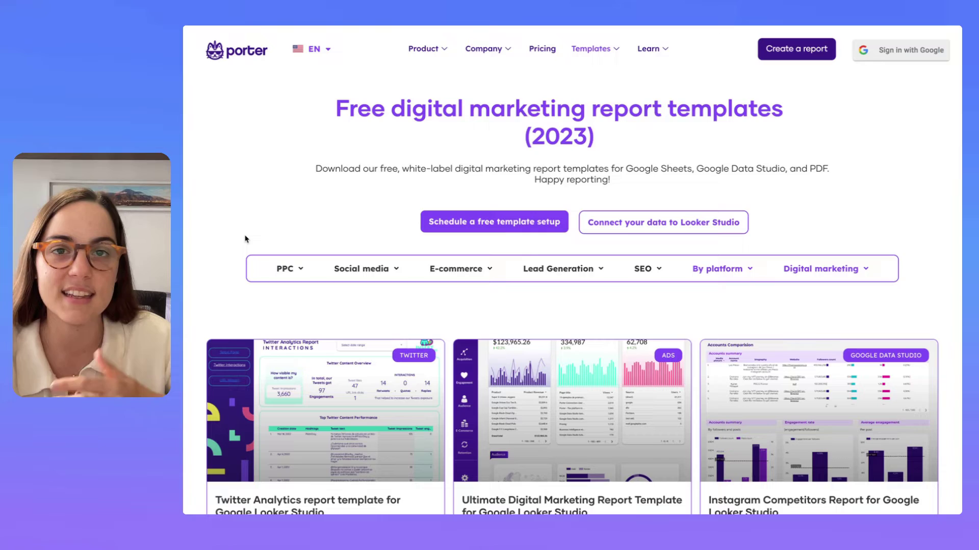
pyautogui.scroll(-10, 557, 269)
pyautogui.scroll(6, 450, 308)
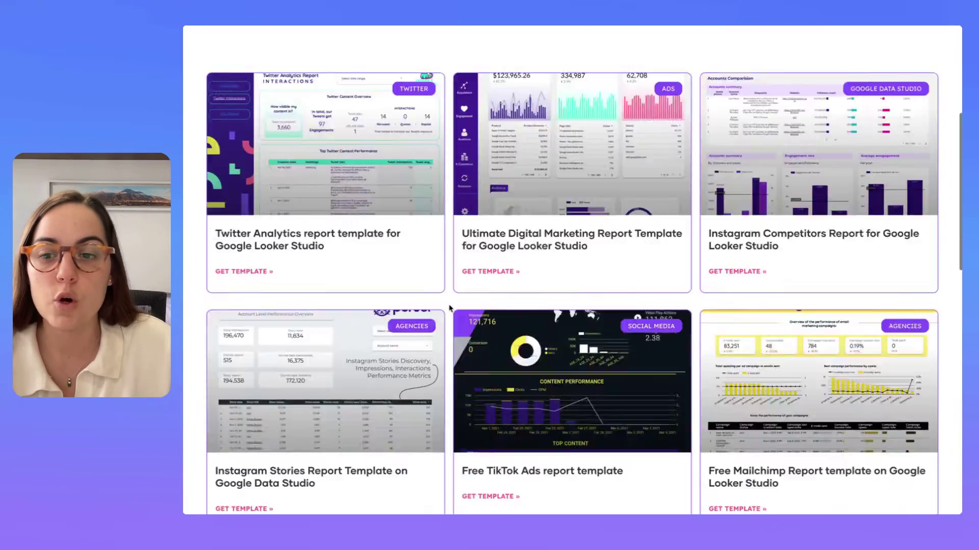
pyautogui.scroll(5, 450, 308)
pyautogui.click(365, 269)
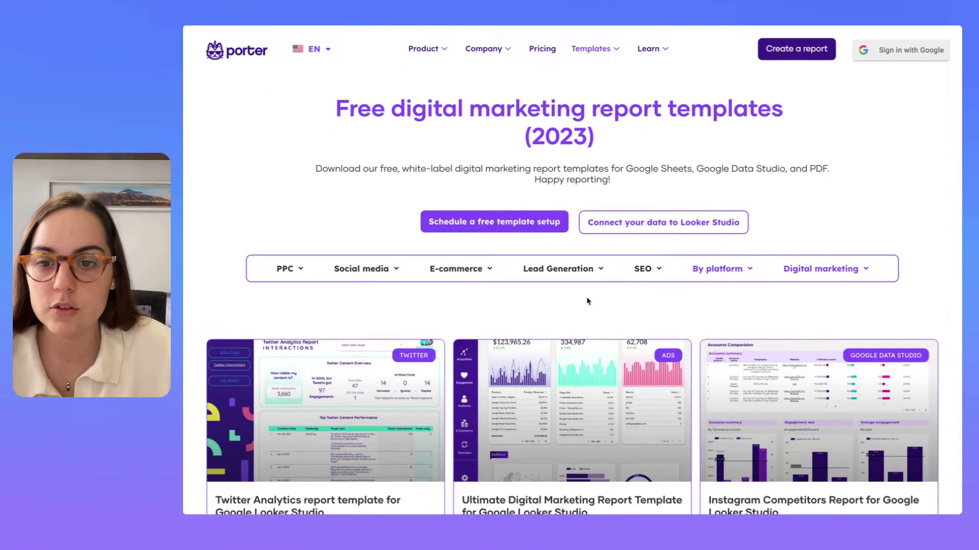
# Step: Open the Facebook, Instagram and LinkedIn social media template and request a download
pyautogui.scroll(-2, 586, 301)
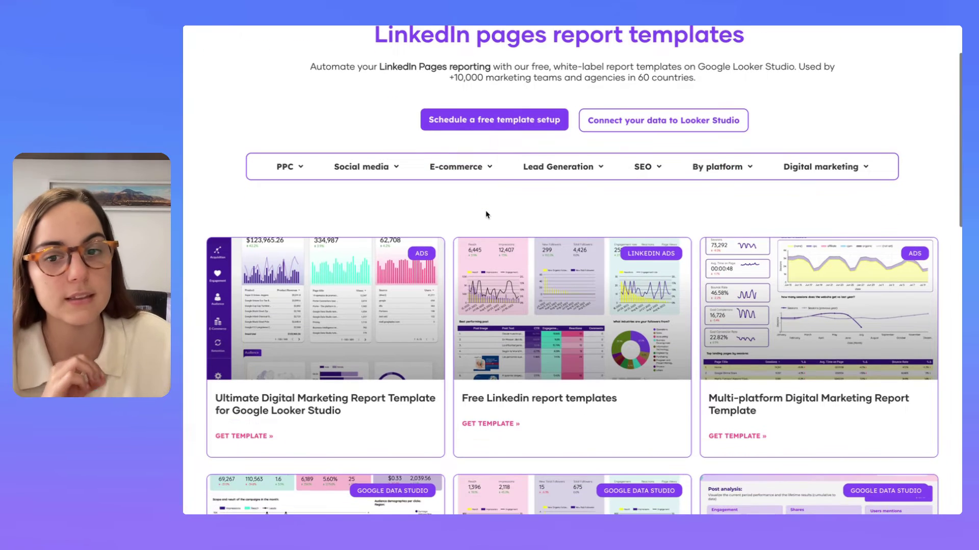
pyautogui.scroll(-4, 506, 229)
pyautogui.scroll(-10, 507, 228)
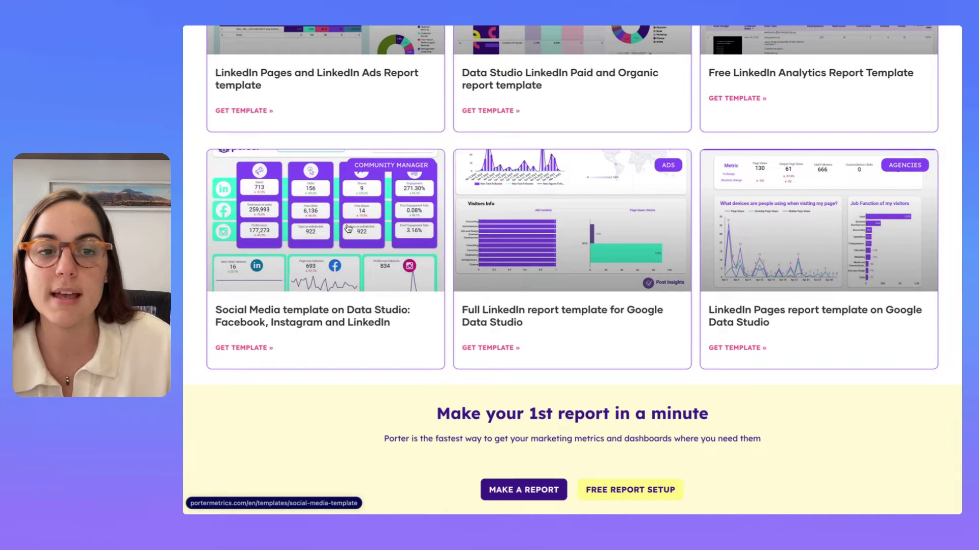
pyautogui.click(348, 229)
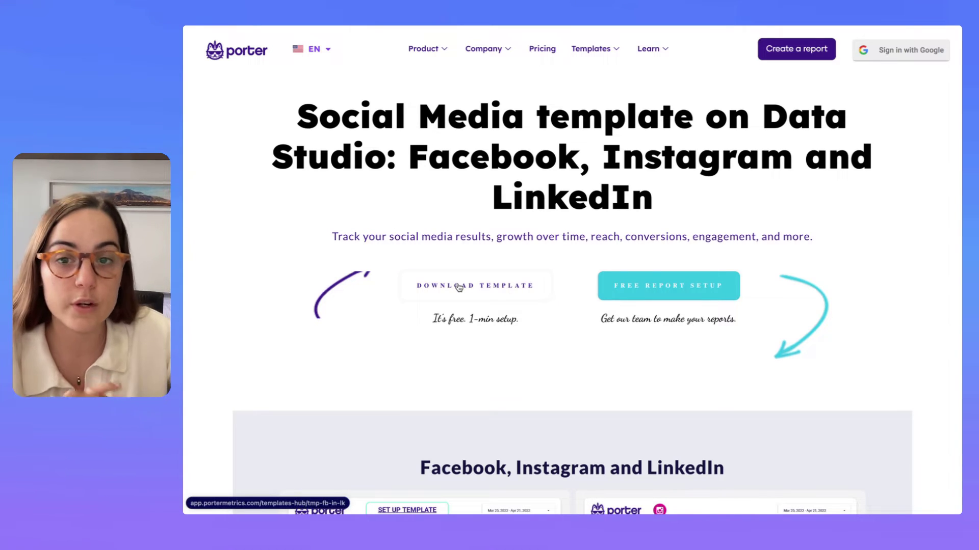
pyautogui.click(459, 287)
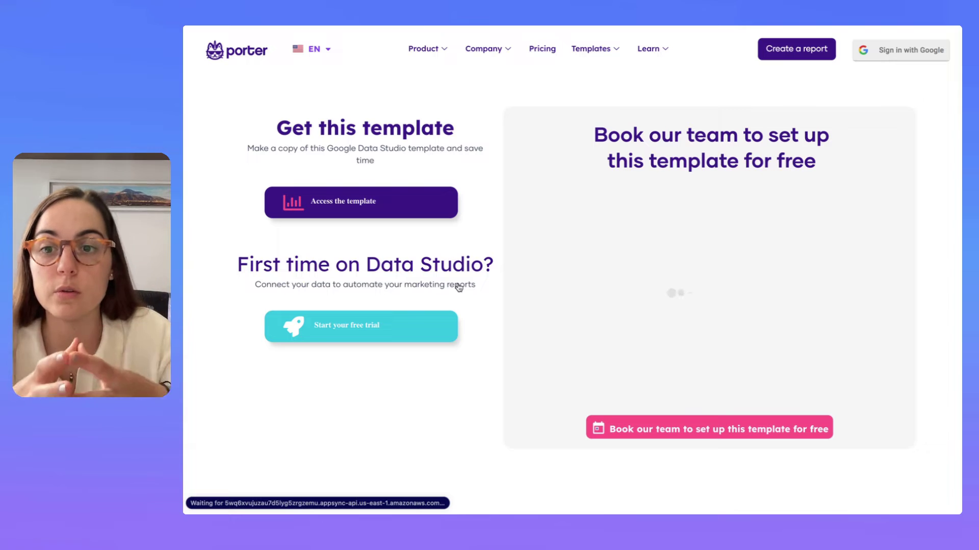
# Step: Open the template in Looker Studio and create an editable copy, adding its LinkedIn, Facebook and Instagram sources
pyautogui.click(362, 206)
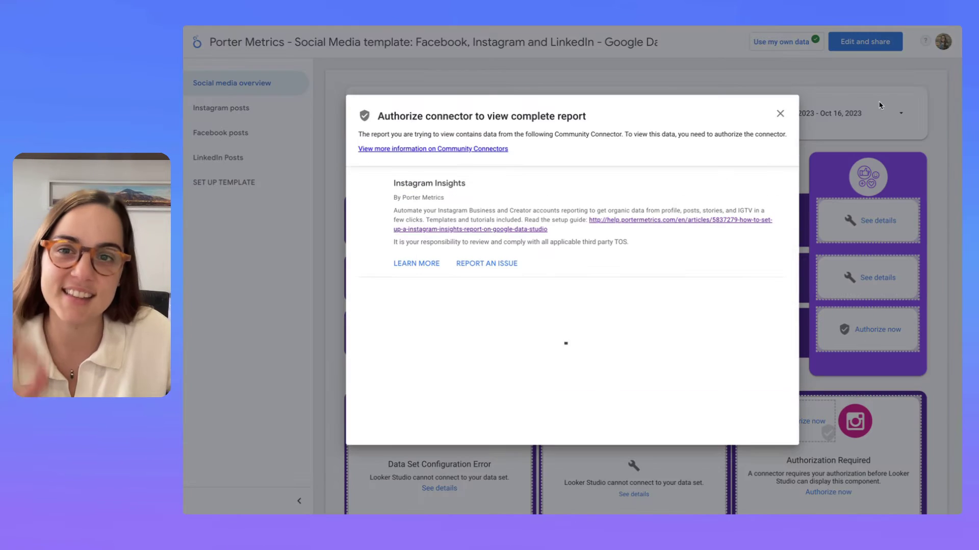
pyautogui.click(778, 116)
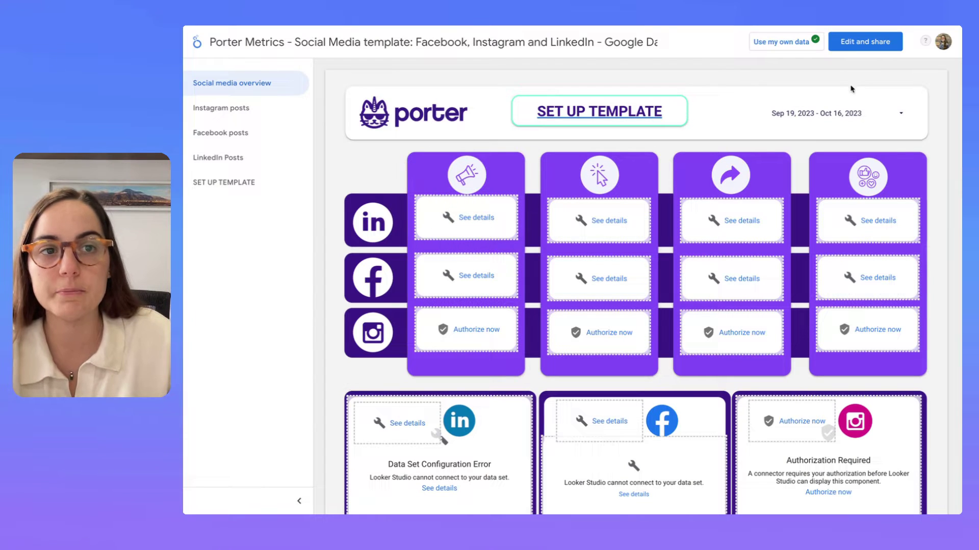
pyautogui.click(869, 43)
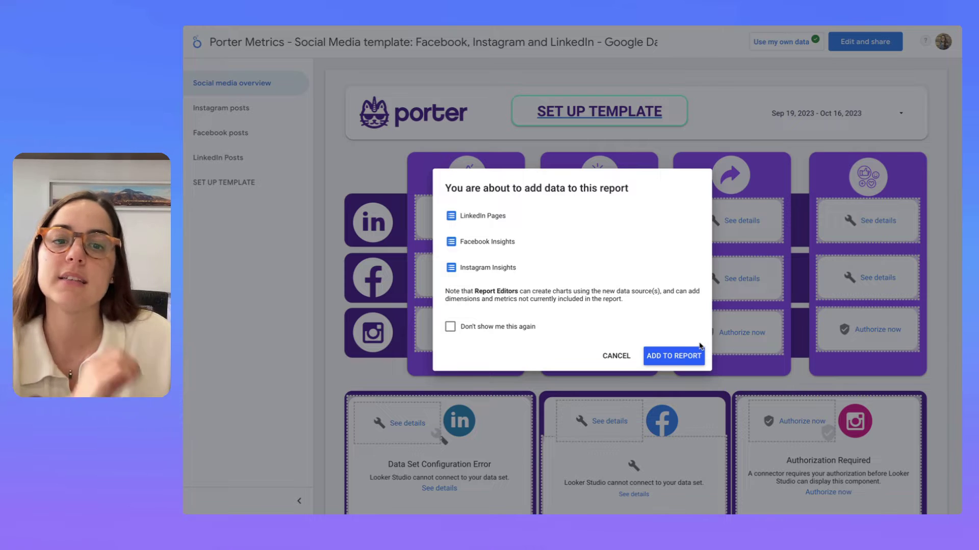
pyautogui.click(666, 360)
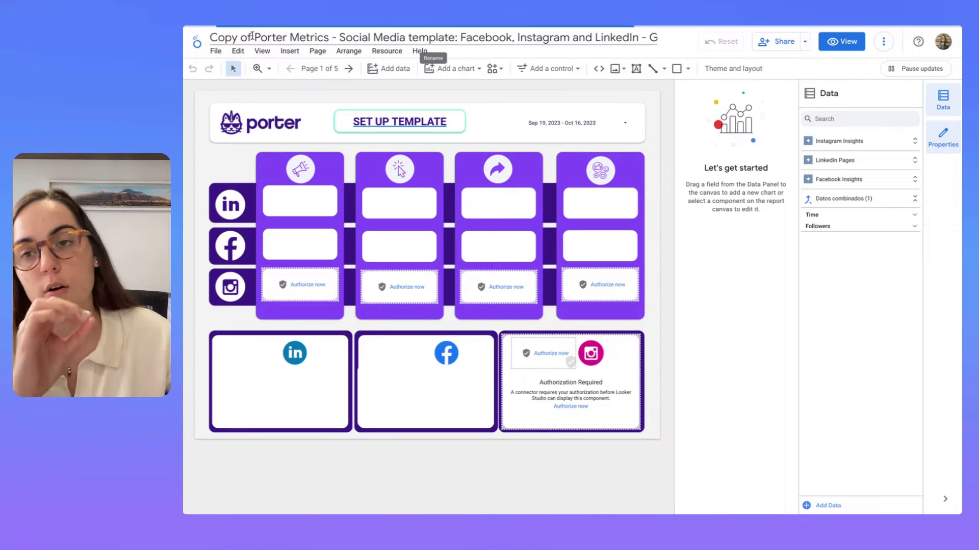
pyautogui.moveTo(251, 36); pyautogui.dragTo(211, 37)
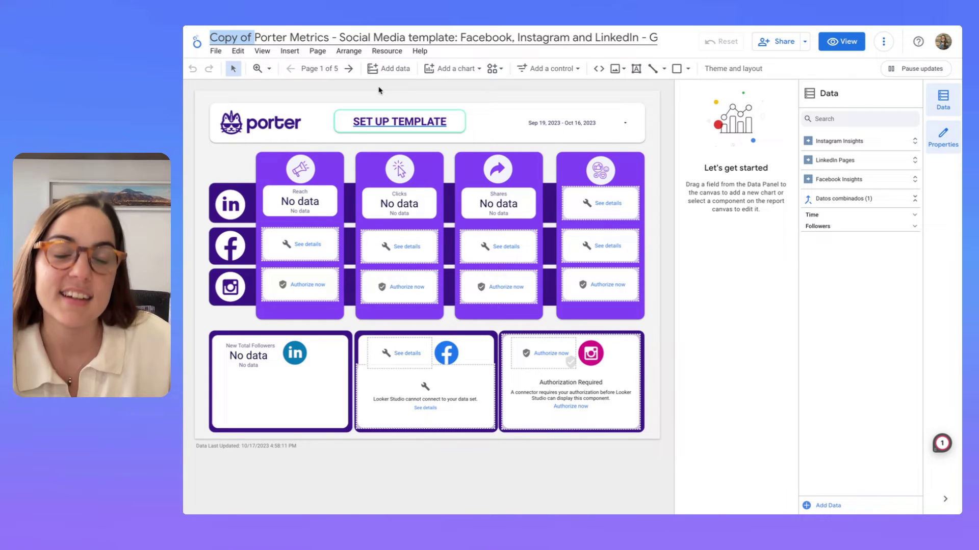
# Step: Open Resource > Manage added data sources and edit the LinkedIn Pages source
pyautogui.click(386, 51)
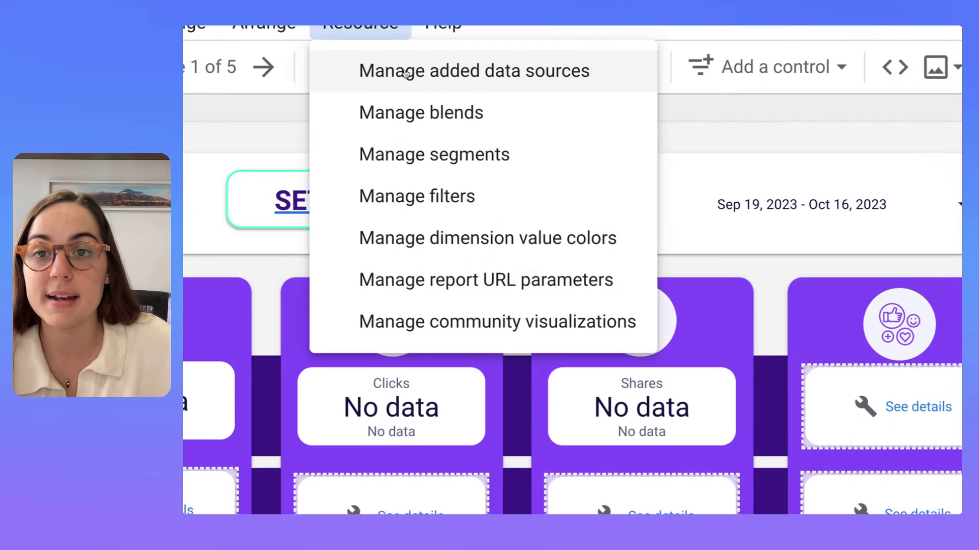
pyautogui.click(405, 72)
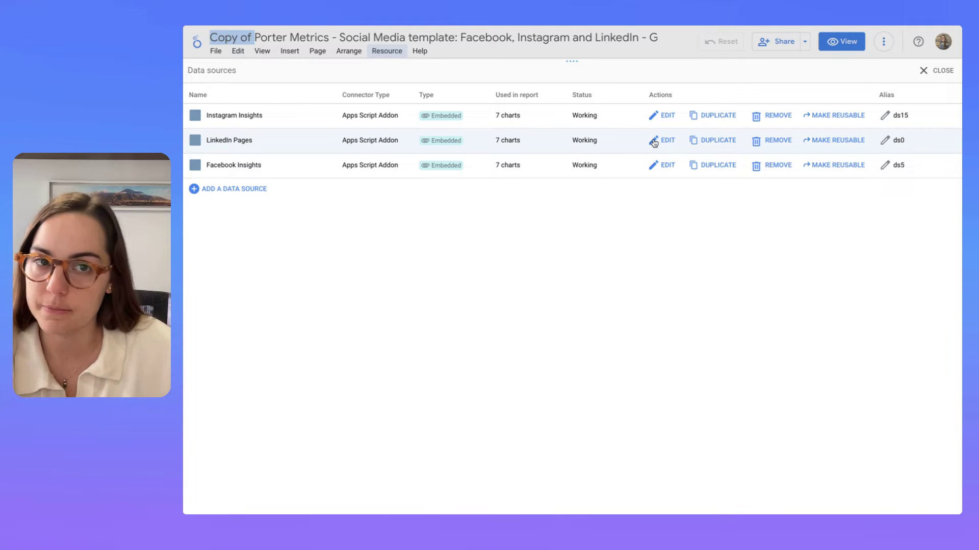
pyautogui.click(654, 143)
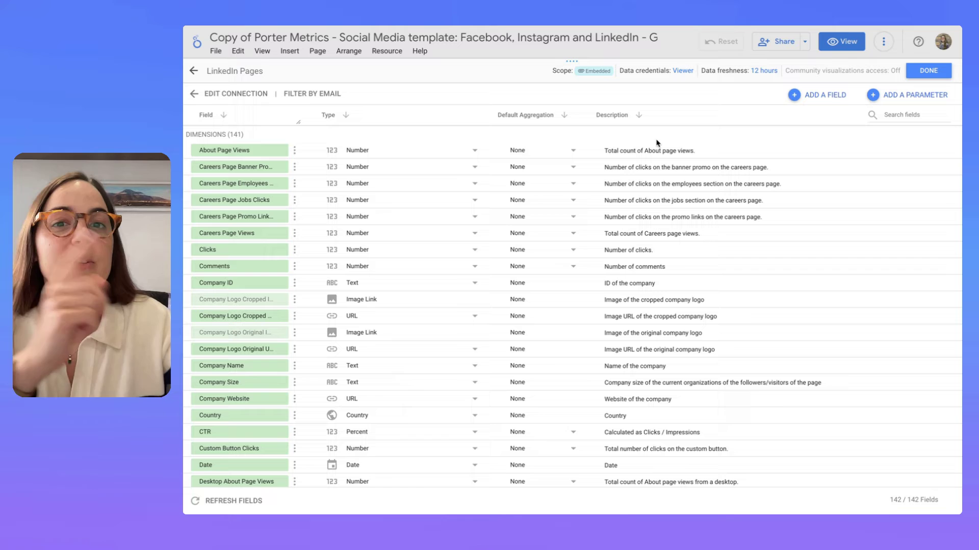
# Step: Reconnect LinkedIn Pages to the Marketing thinking company, allowing editors to change it, and apply
pyautogui.click(239, 100)
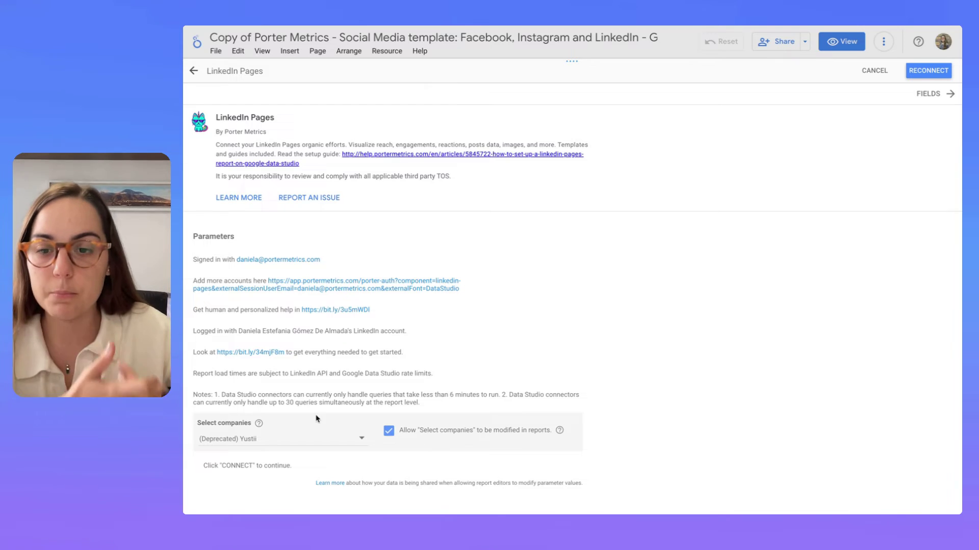
pyautogui.click(335, 439)
pyautogui.click(288, 446)
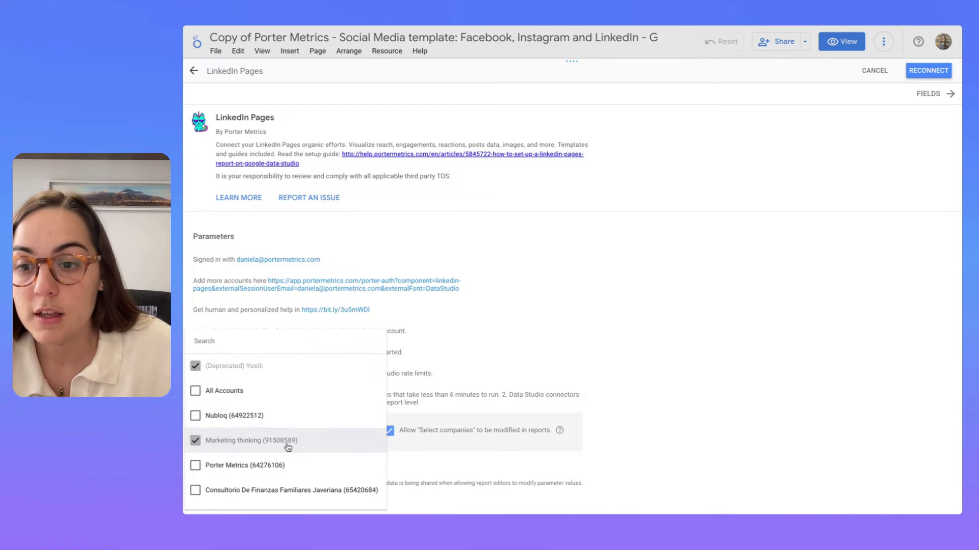
pyautogui.click(584, 349)
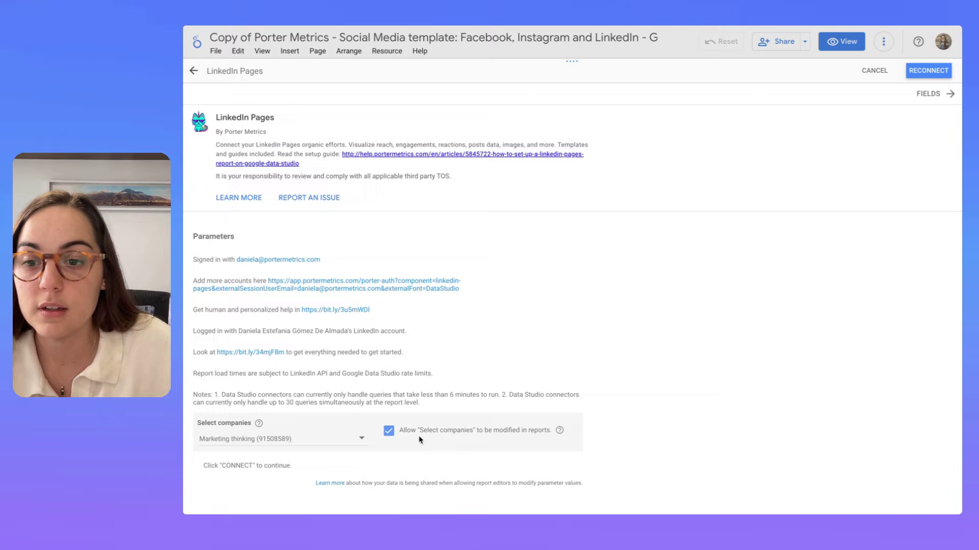
pyautogui.click(925, 71)
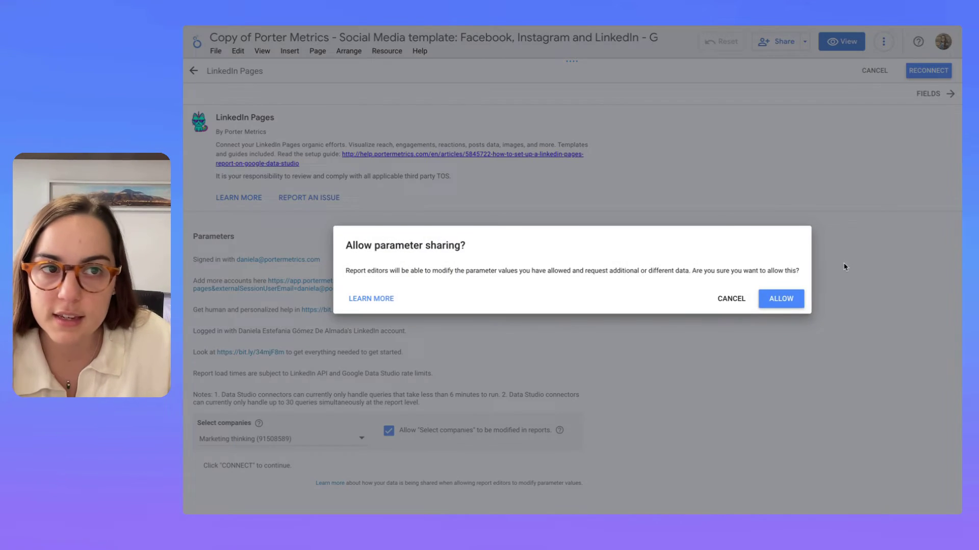
pyautogui.click(782, 300)
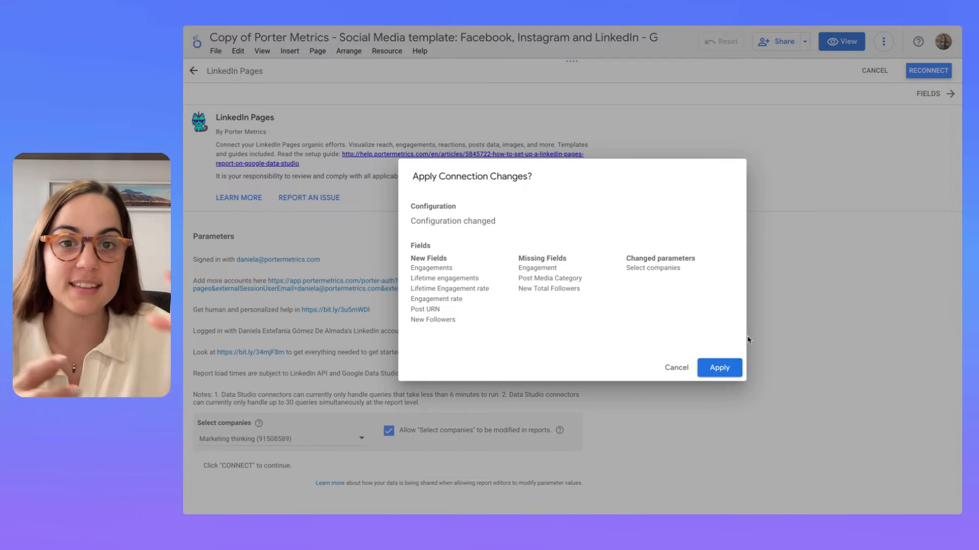
pyautogui.click(719, 373)
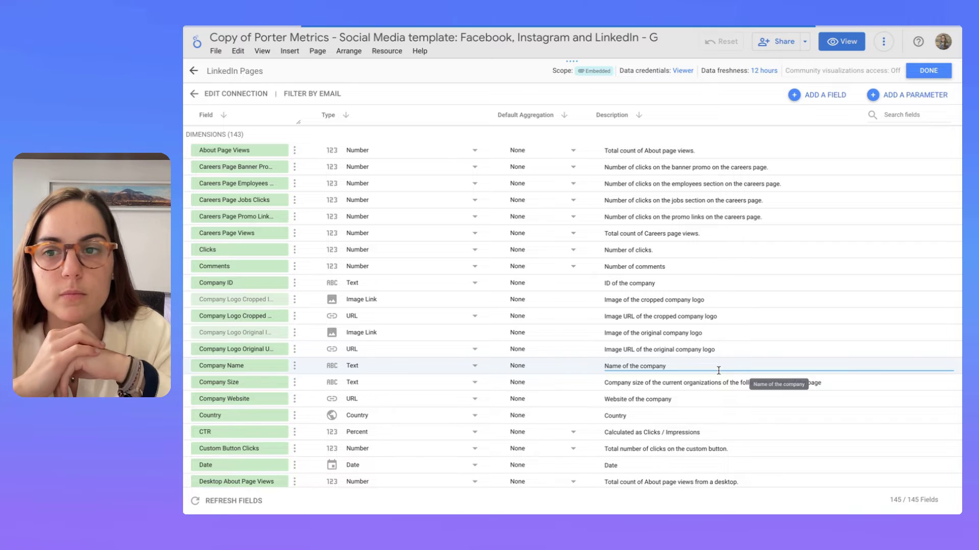
# Step: Show the hidden cropped logo, original logo and Post Image fields found by searching 'image'
pyautogui.click(900, 118)
pyautogui.write('image')
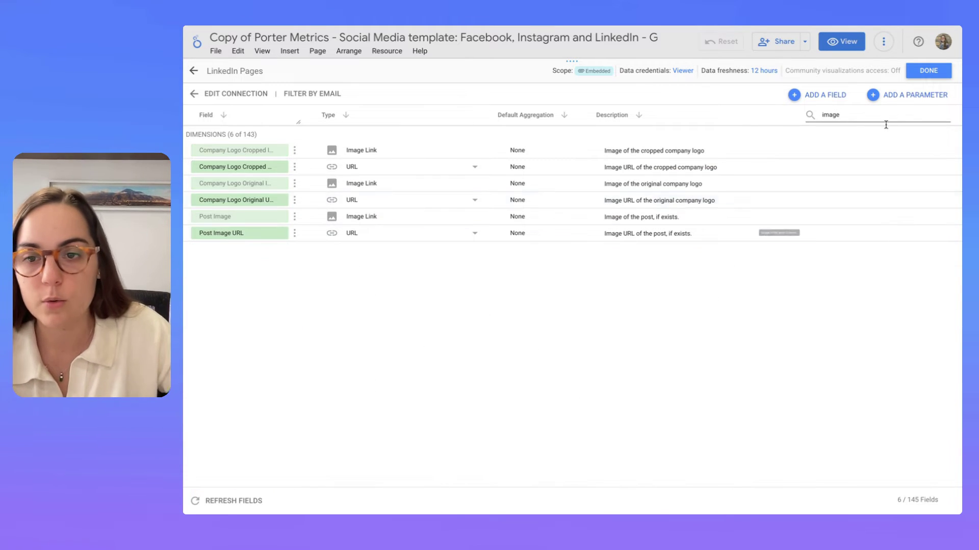
pyautogui.click(295, 150)
pyautogui.click(310, 250)
pyautogui.click(294, 183)
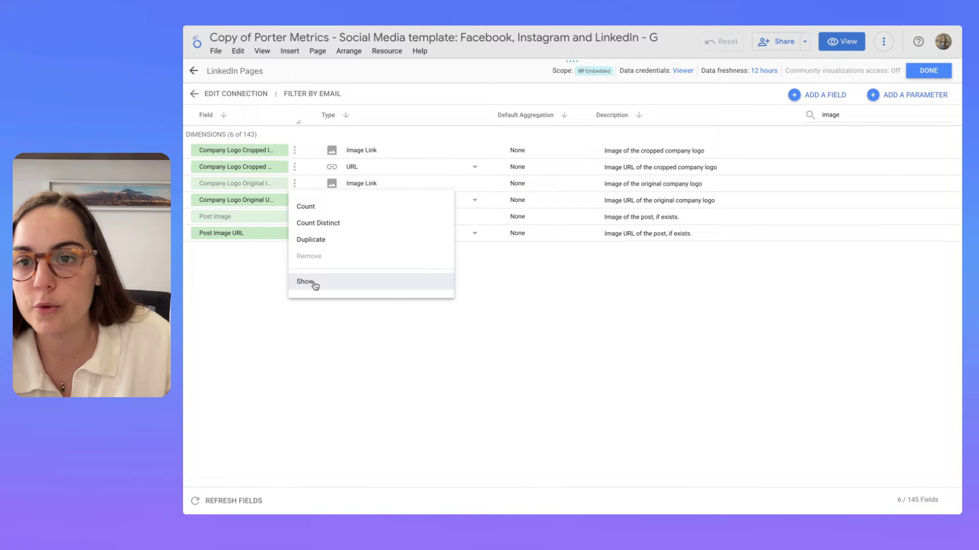
pyautogui.click(311, 284)
pyautogui.click(295, 217)
pyautogui.click(311, 316)
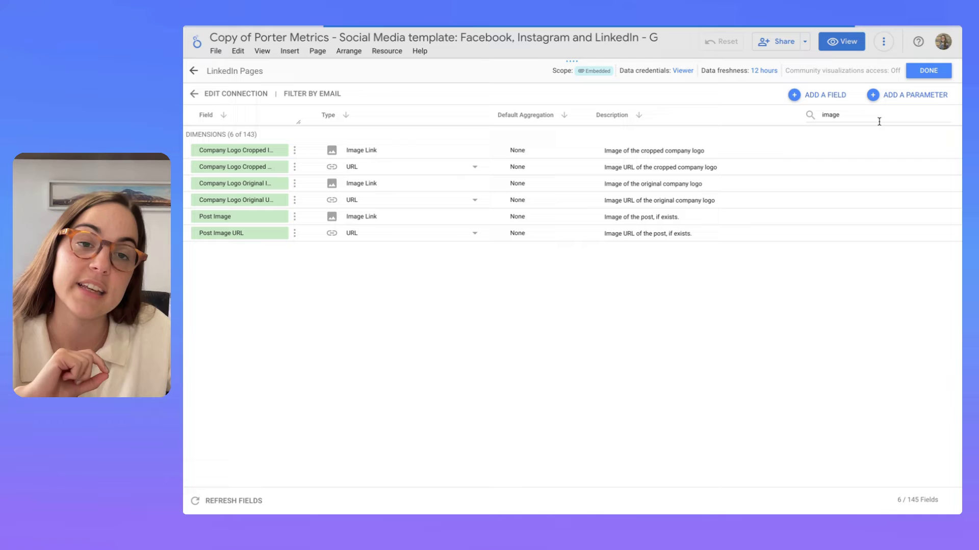
pyautogui.click(925, 75)
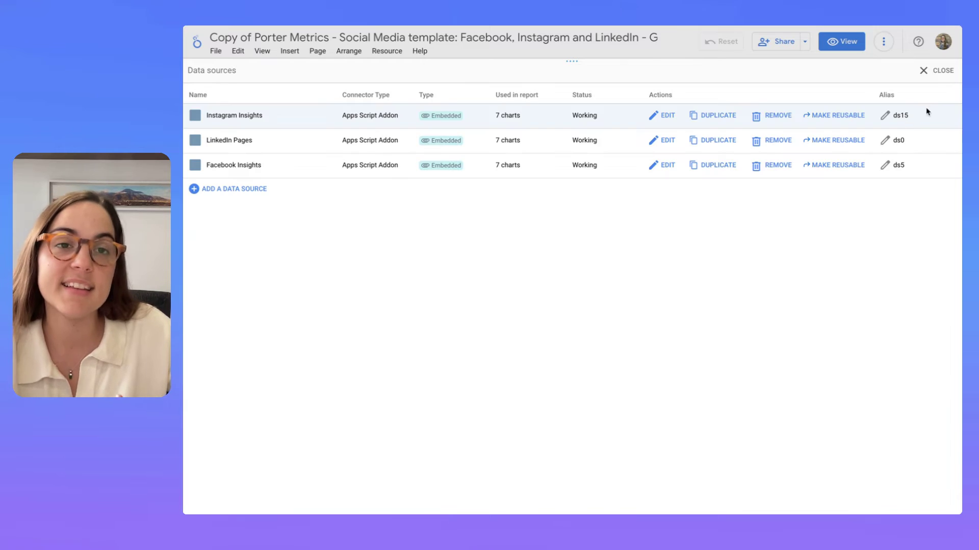
# Step: Close the data sources list and select the broken box on the LinkedIn chart
pyautogui.click(942, 70)
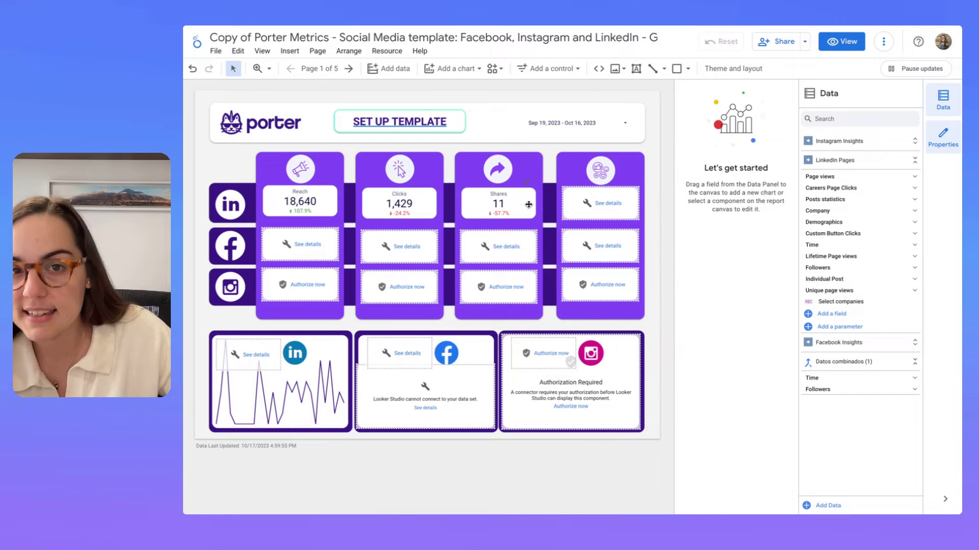
pyautogui.click(224, 347)
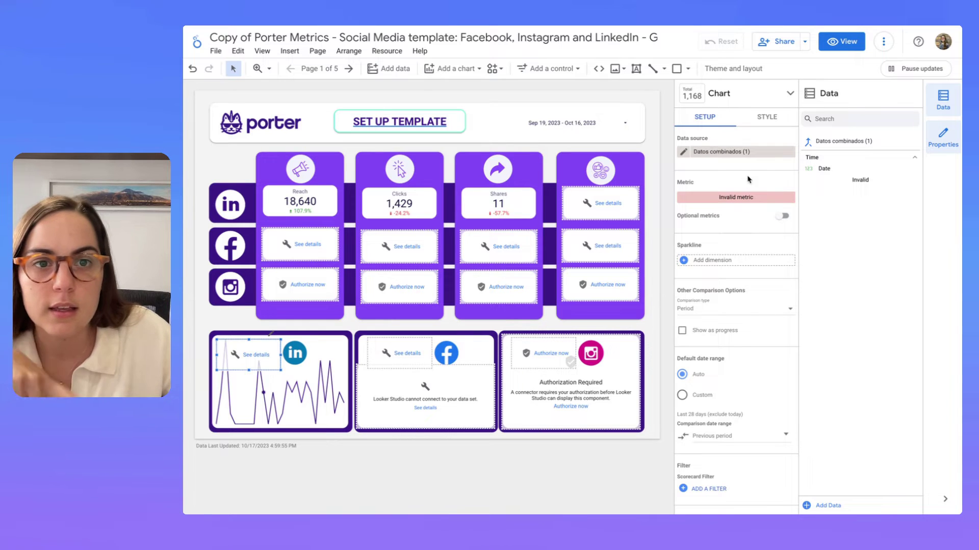
# Step: Switch the LinkedIn chart's data source to LinkedIn Pages and set Engagement rate as its metric
pyautogui.click(728, 151)
pyautogui.scroll(1, 747, 219)
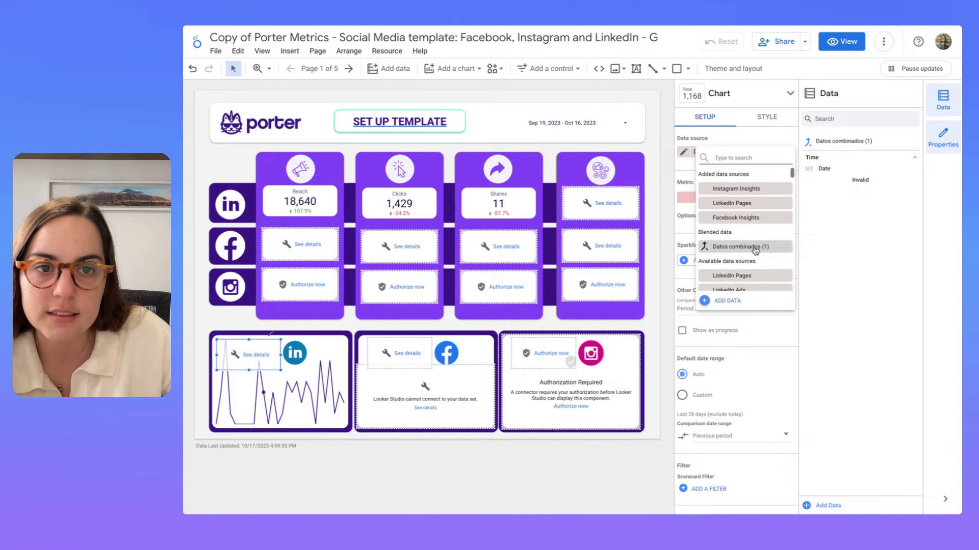
pyautogui.click(751, 203)
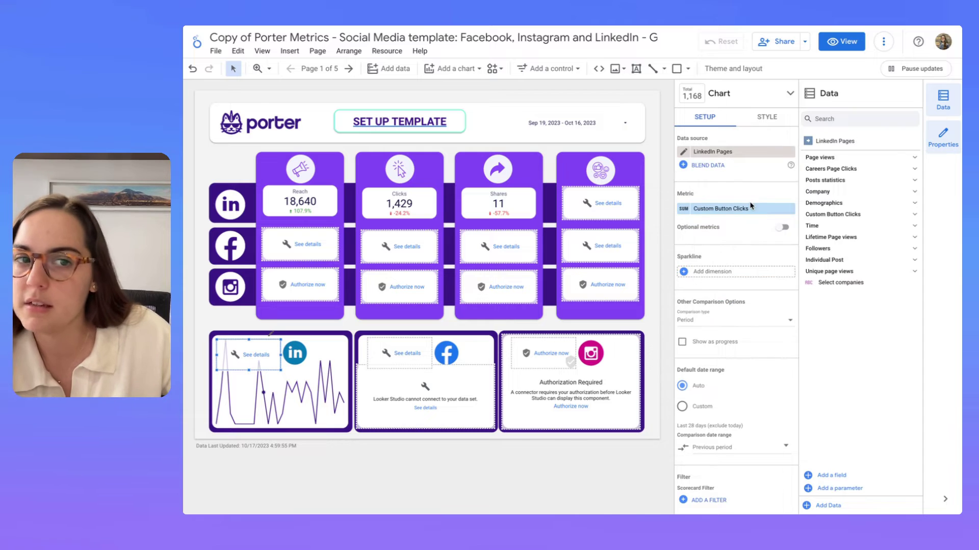
pyautogui.moveTo(321, 395)
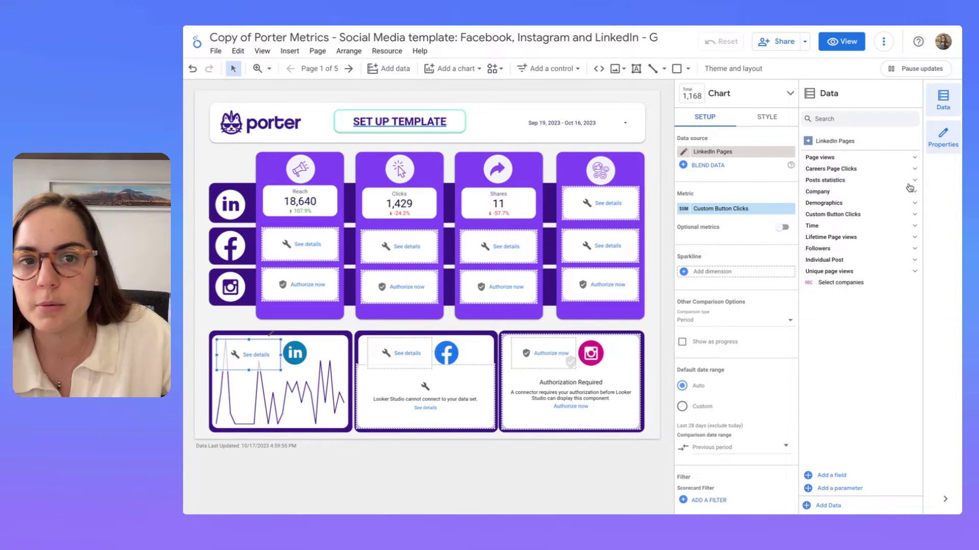
pyautogui.click(581, 198)
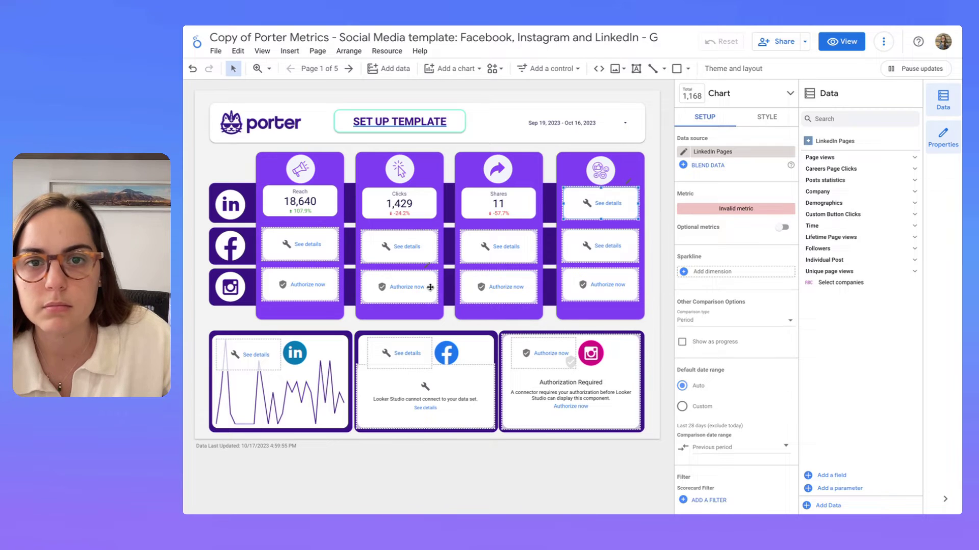
pyautogui.click(266, 349)
pyautogui.click(739, 209)
pyautogui.write('eng')
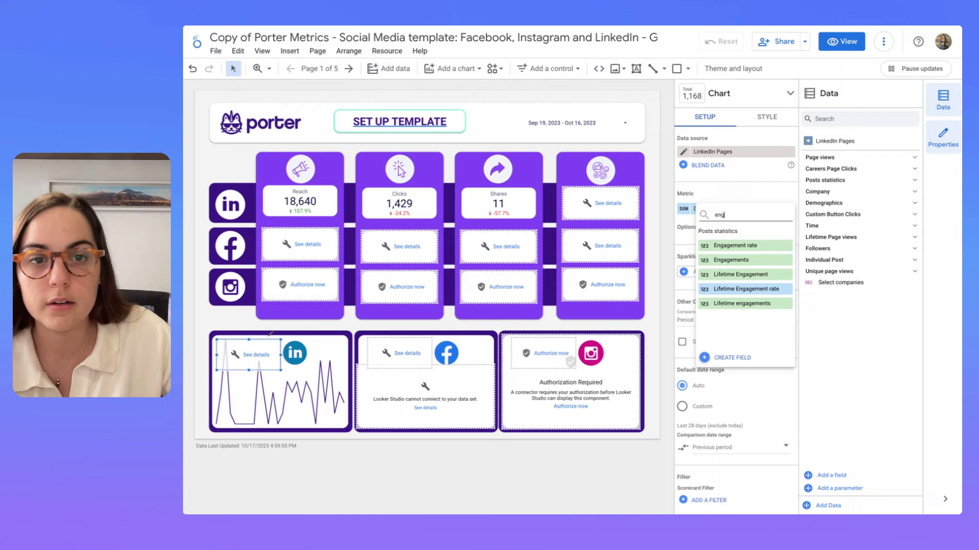
pyautogui.click(752, 245)
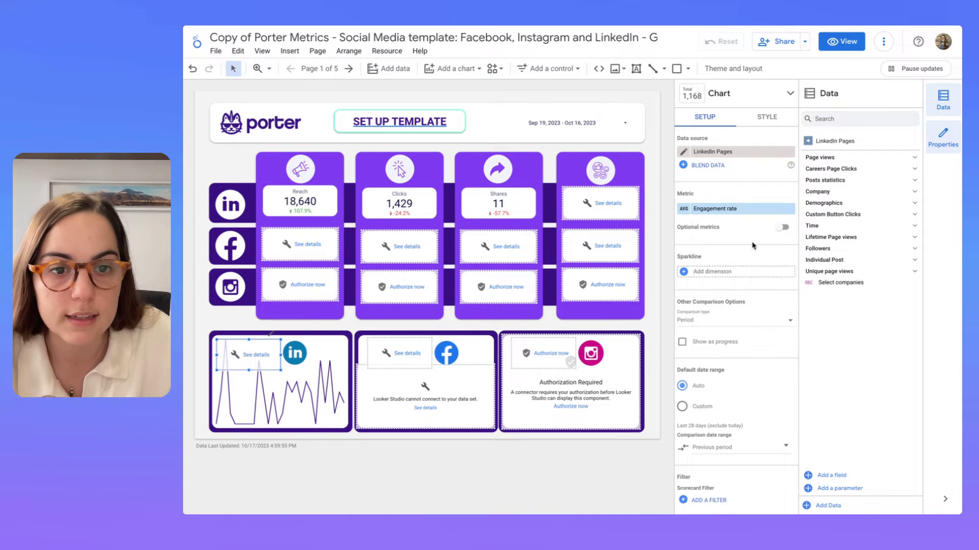
# Step: Set the fourth top-row LinkedIn scorecard's metric to Engagement rate after checking its data source
pyautogui.click(686, 210)
pyautogui.click(668, 189)
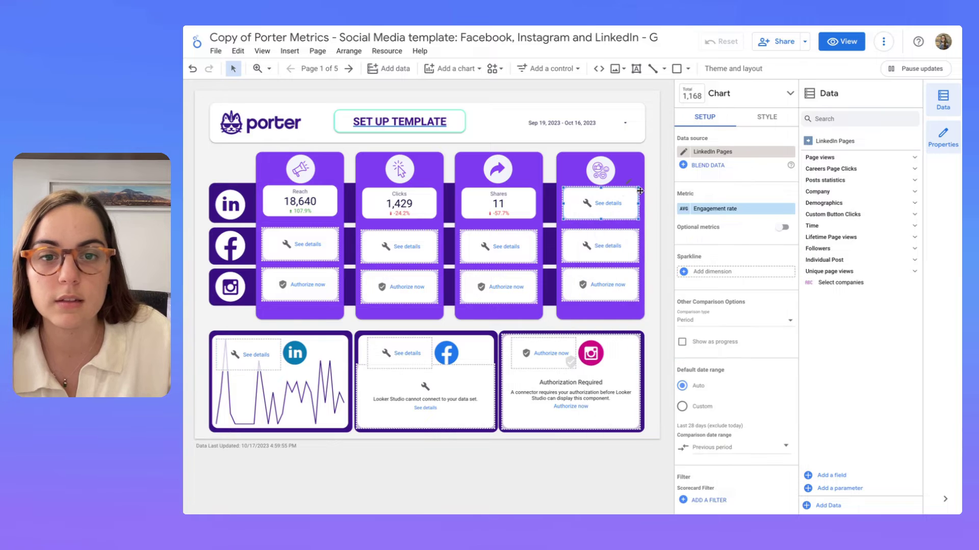
pyautogui.click(734, 209)
pyautogui.write('e')
pyautogui.click(747, 175)
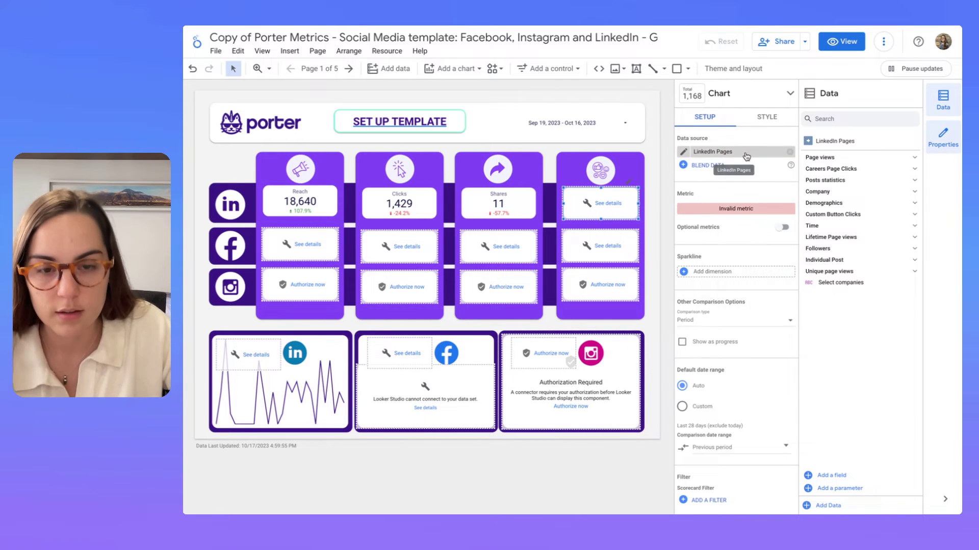
pyautogui.click(743, 151)
pyautogui.press('Escape')
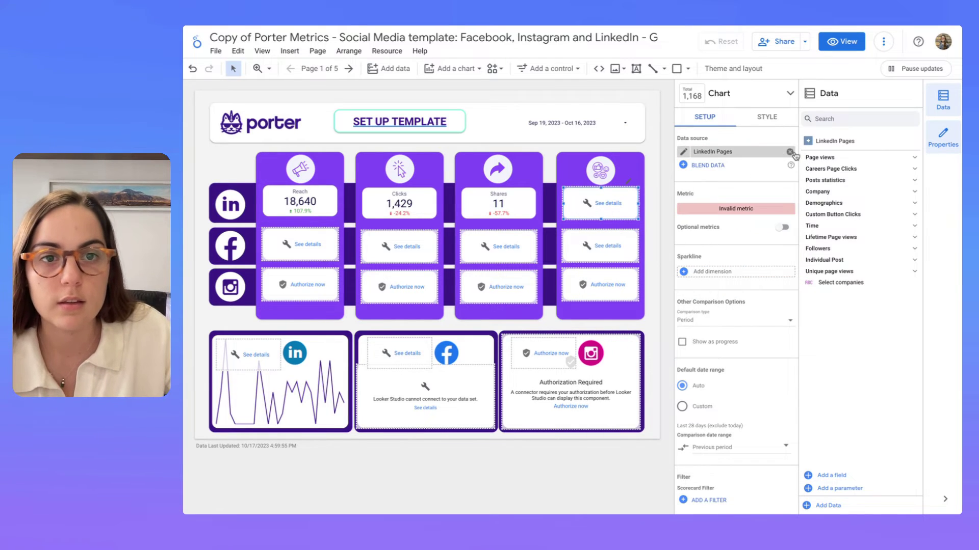
pyautogui.click(736, 209)
pyautogui.write('enga')
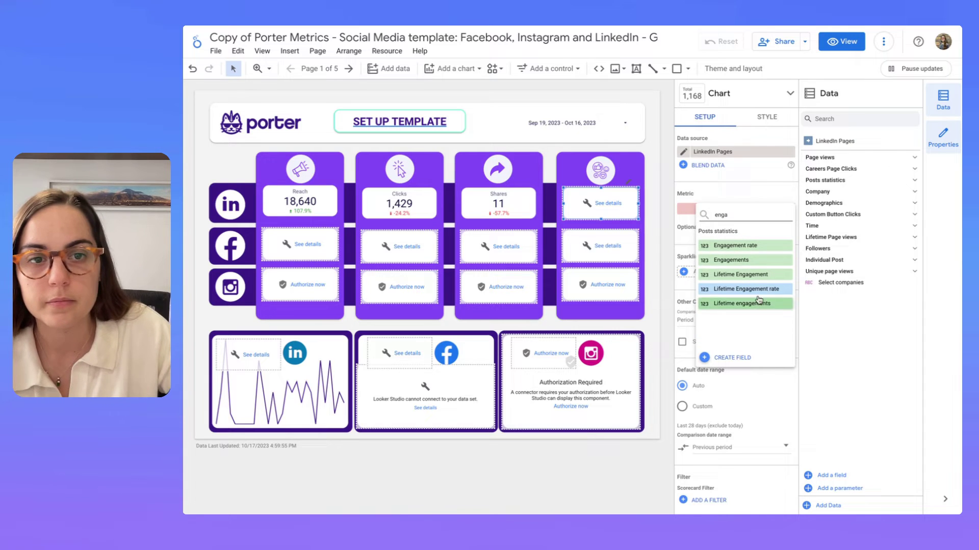
pyautogui.click(749, 246)
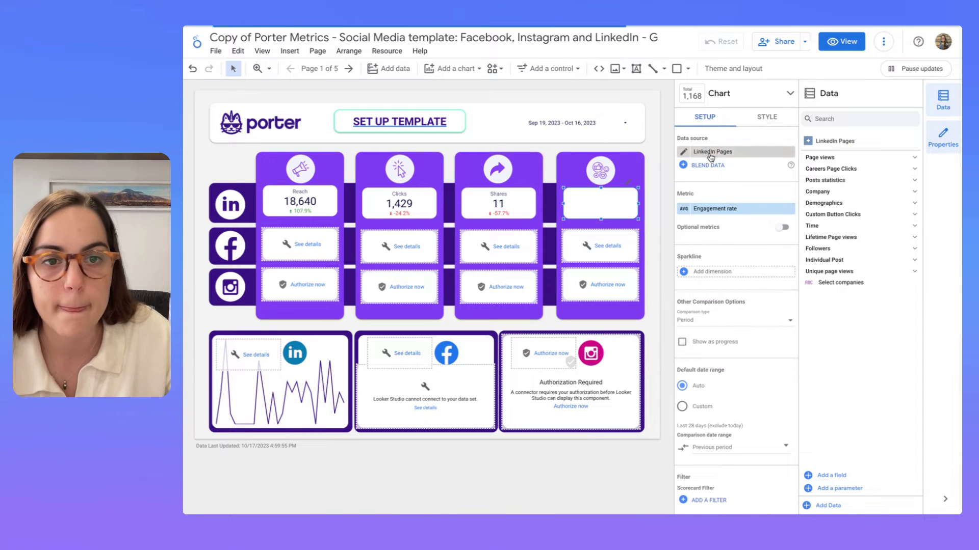
# Step: Refresh the report data and recheck the LinkedIn chart box
pyautogui.click(883, 41)
pyautogui.click(893, 66)
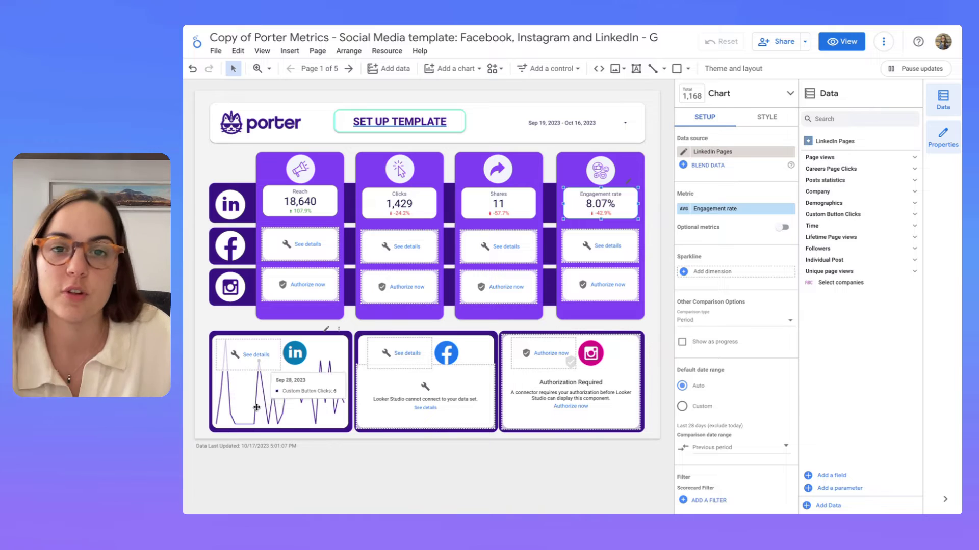
pyautogui.click(260, 341)
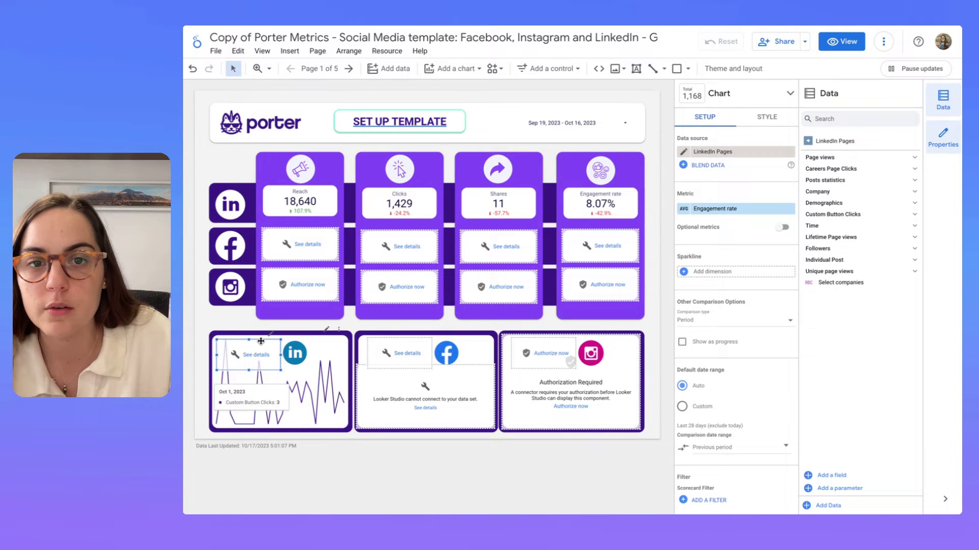
pyautogui.scroll(-2, 734, 336)
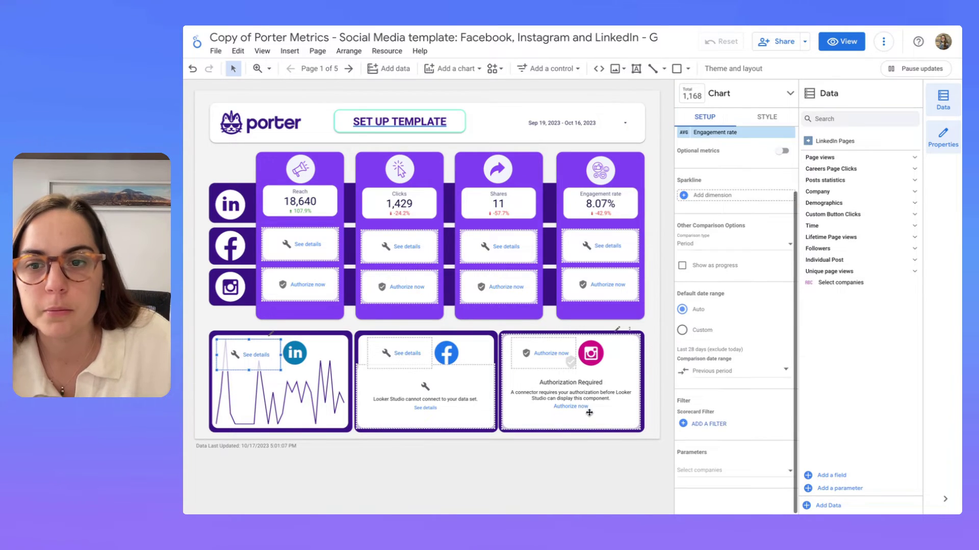
pyautogui.scroll(2, 748, 336)
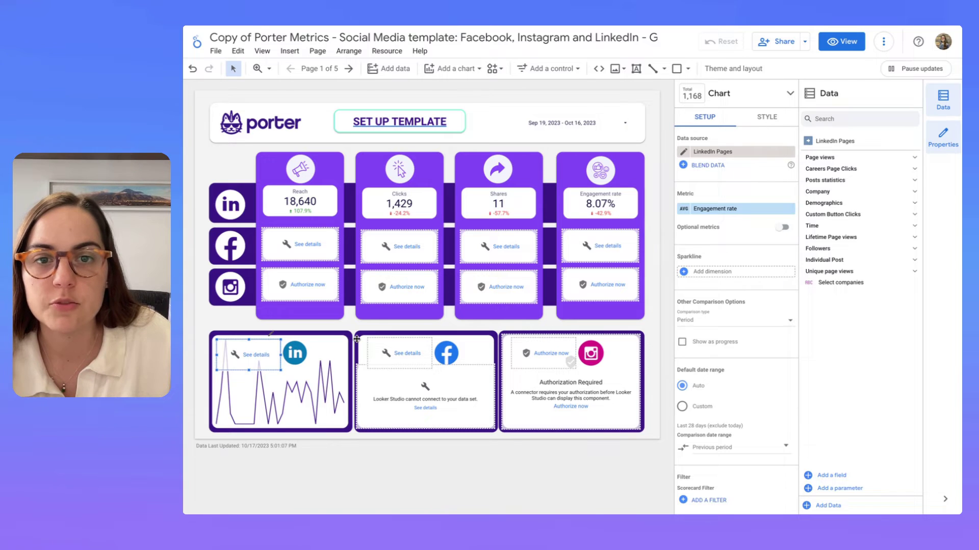
pyautogui.press('Escape')
# Step: Add a trial Engagement rate scorecard on the LinkedIn chart box, then delete it
pyautogui.click(453, 68)
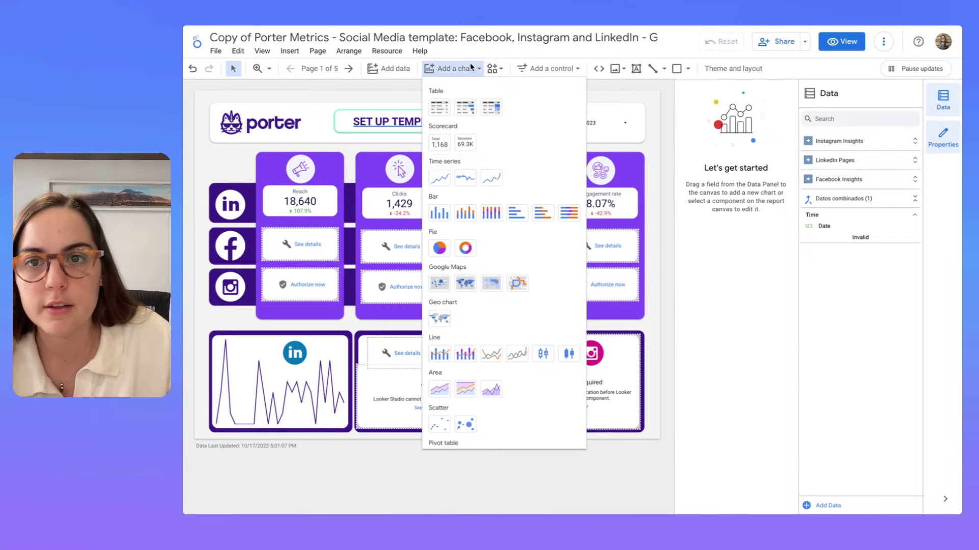
pyautogui.click(439, 140)
pyautogui.click(221, 342)
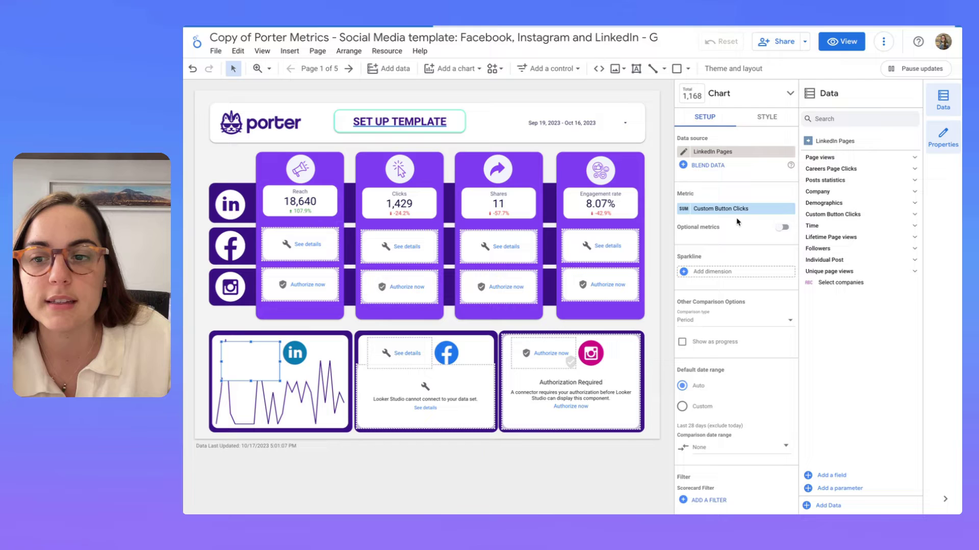
pyautogui.click(729, 209)
pyautogui.write('enga')
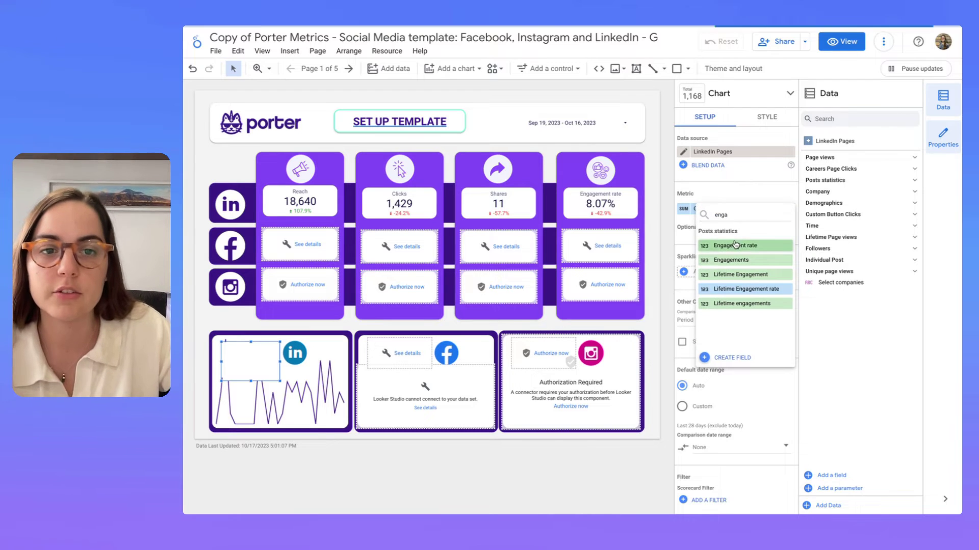
pyautogui.click(735, 245)
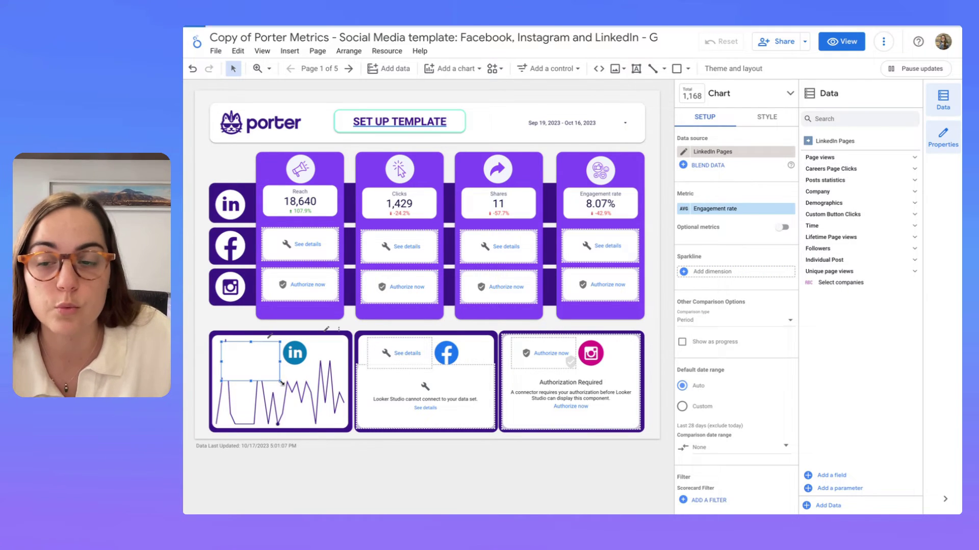
pyautogui.press('Delete')
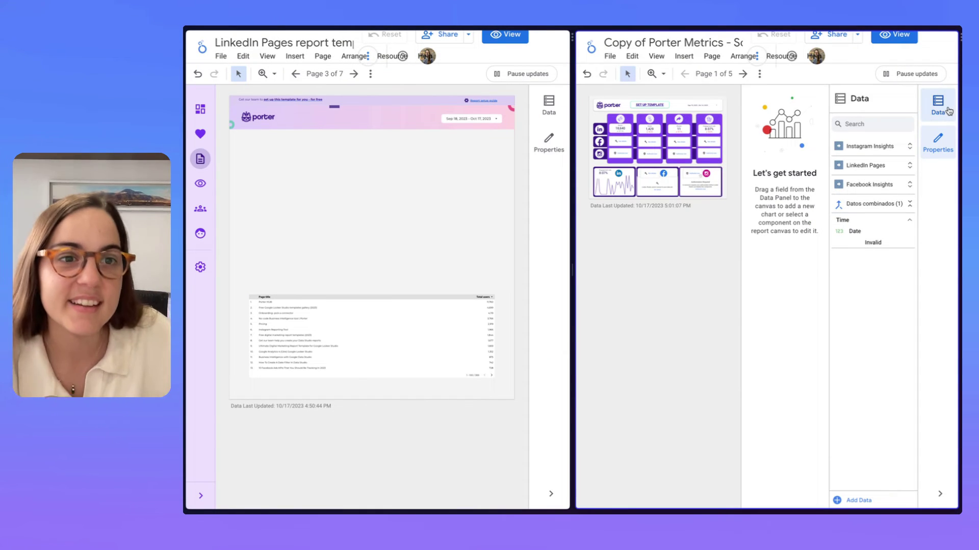
# Step: Close the side panels and marquee-select the template copy's full four-column scorecard block
pyautogui.click(938, 142)
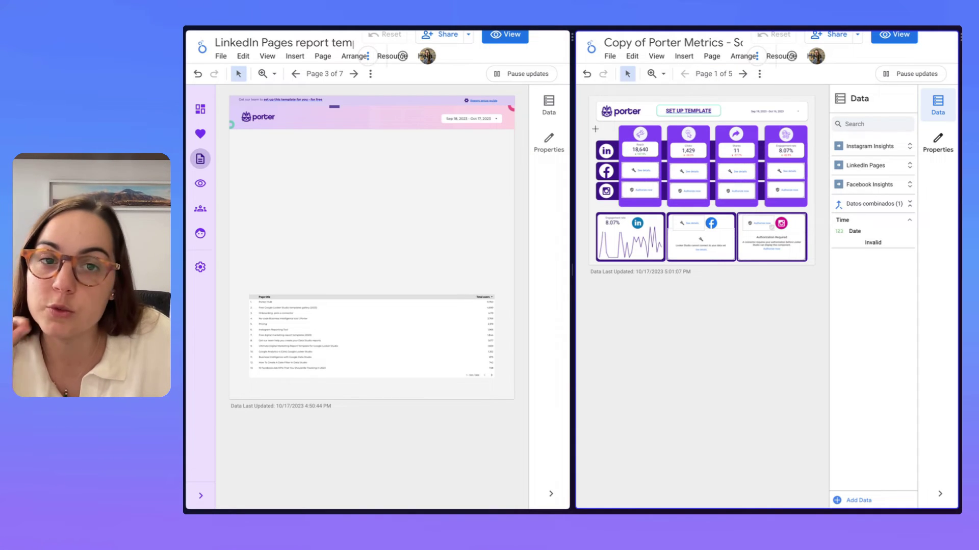
pyautogui.moveTo(595, 129); pyautogui.dragTo(799, 151)
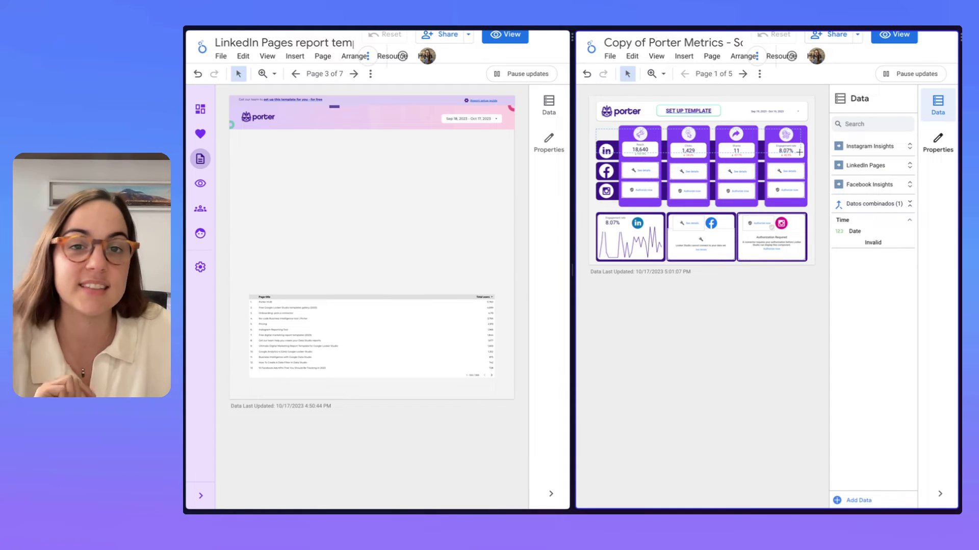
pyautogui.moveTo(800, 152); pyautogui.dragTo(799, 152)
pyautogui.click(585, 136)
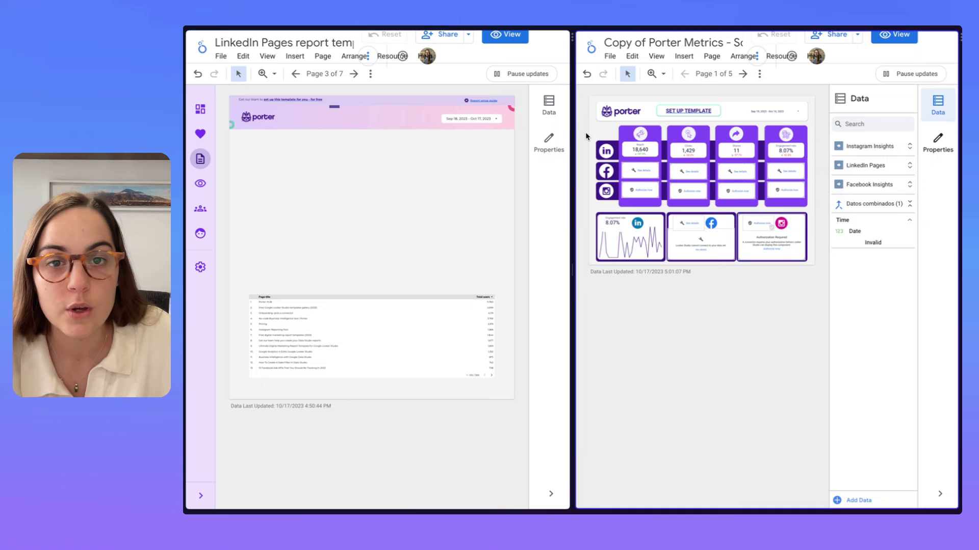
pyautogui.scroll(3, 631, 140)
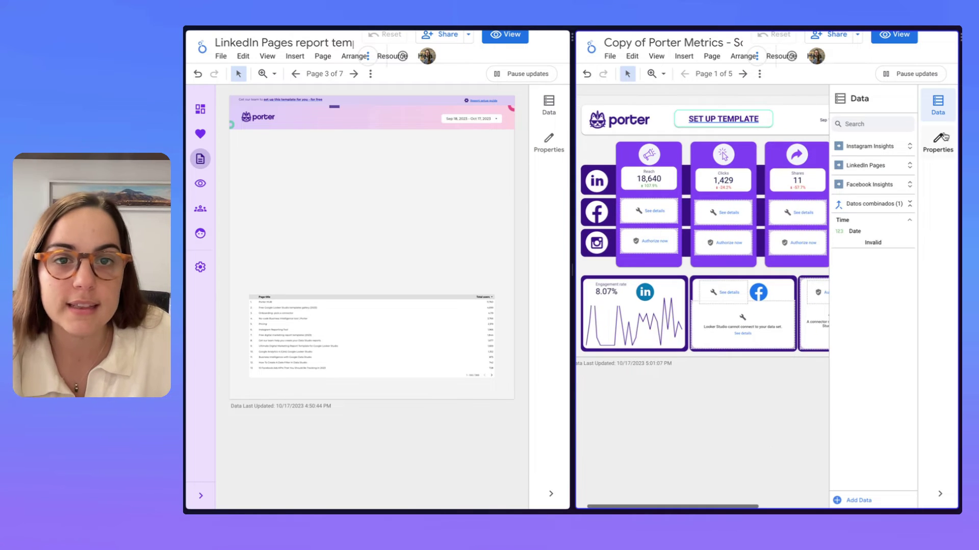
pyautogui.click(935, 146)
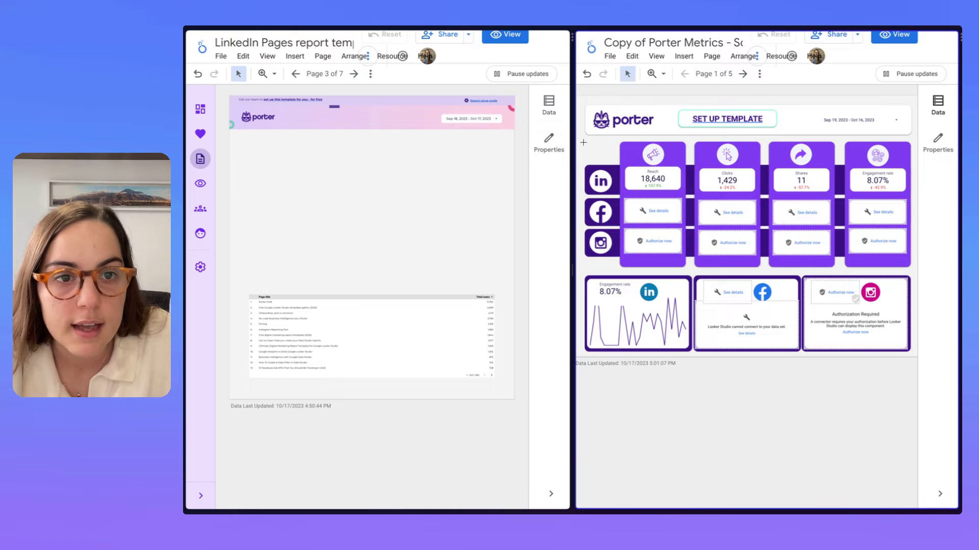
pyautogui.moveTo(583, 143); pyautogui.dragTo(886, 174)
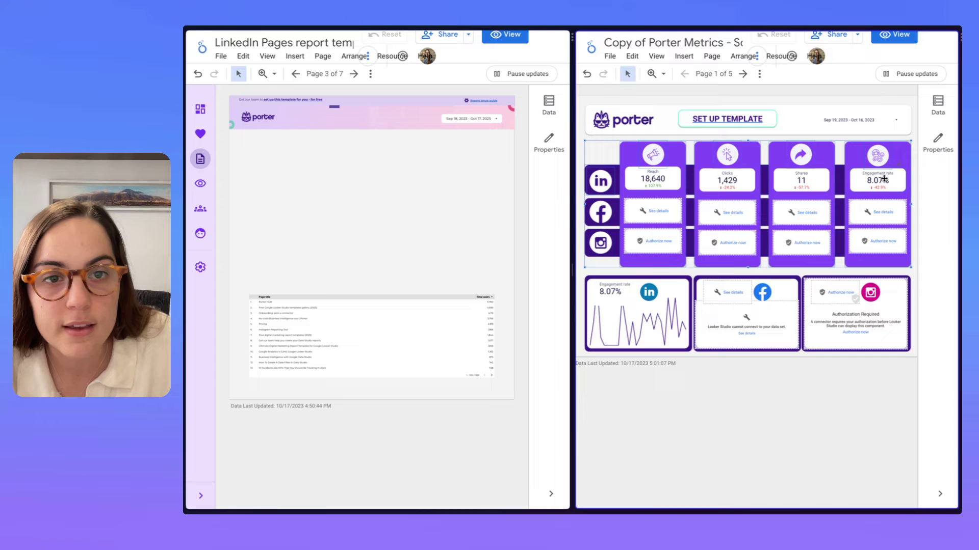
# Step: Paste the copied purple LinkedIn card row onto the LinkedIn Pages report page
pyautogui.rightClick(378, 195)
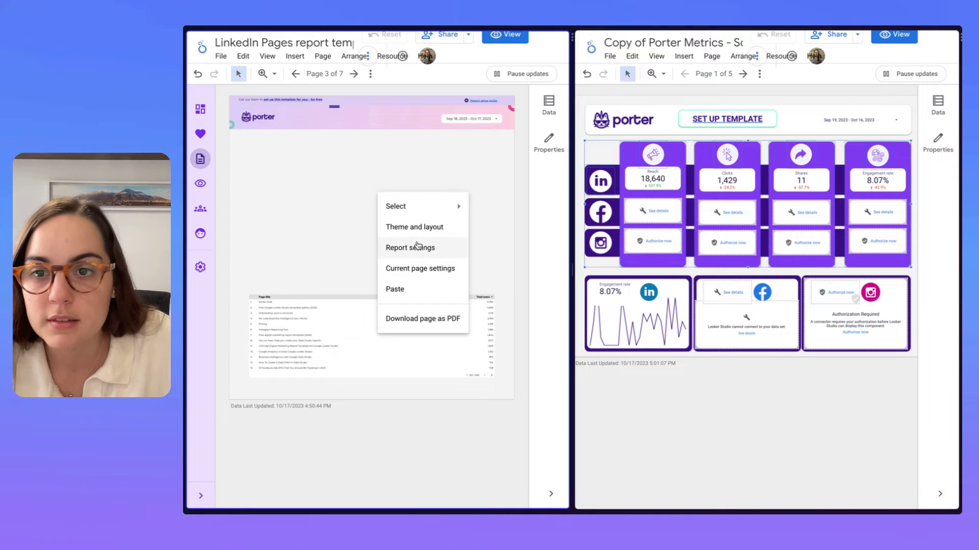
pyautogui.click(412, 291)
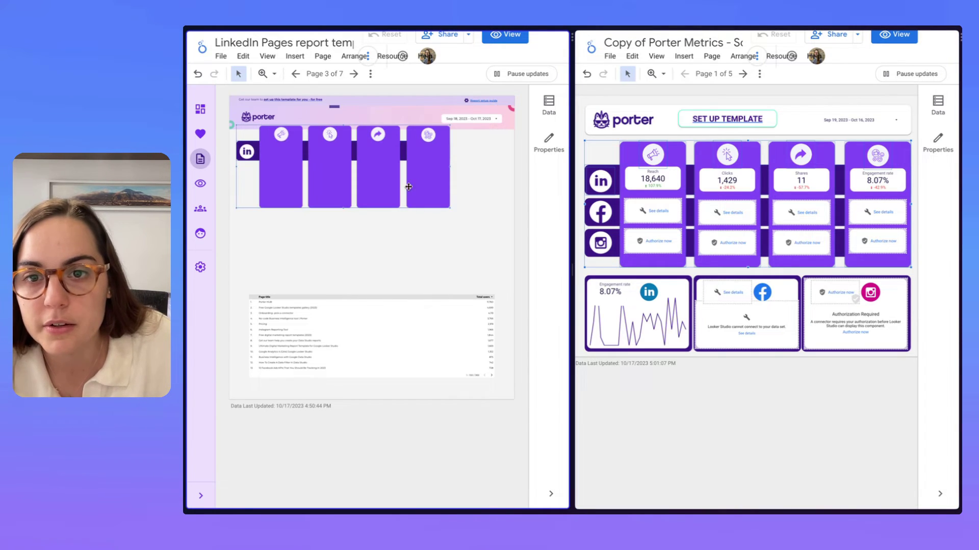
pyautogui.click(483, 246)
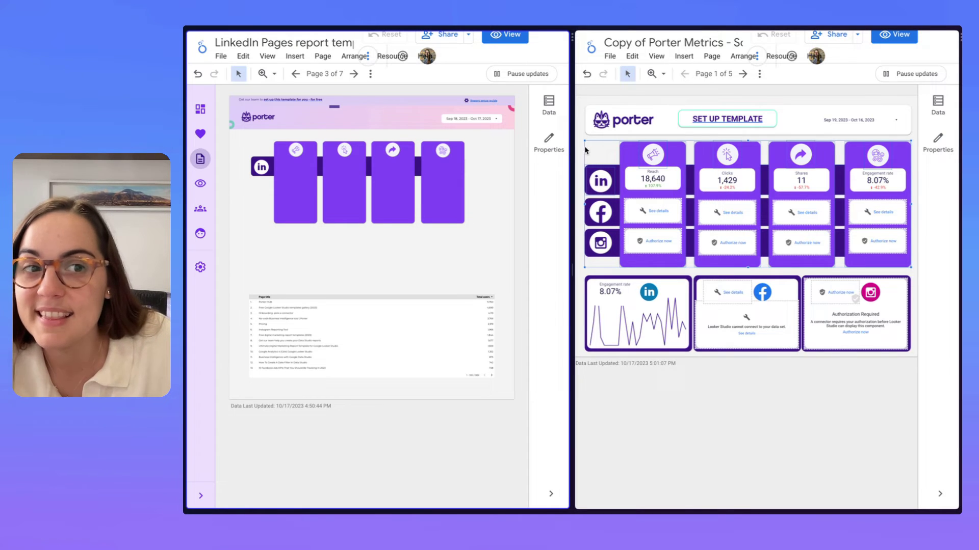
# Step: Select all four scorecards from Reach to Engagement rate in the template copy
pyautogui.click(653, 180)
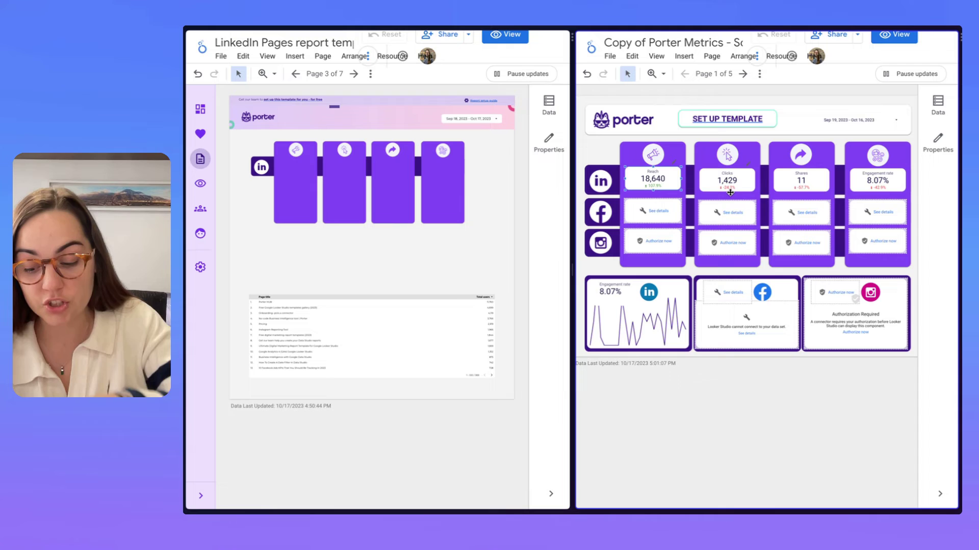
pyautogui.keyDown('shift'); pyautogui.click(880, 180); pyautogui.keyUp('shift')
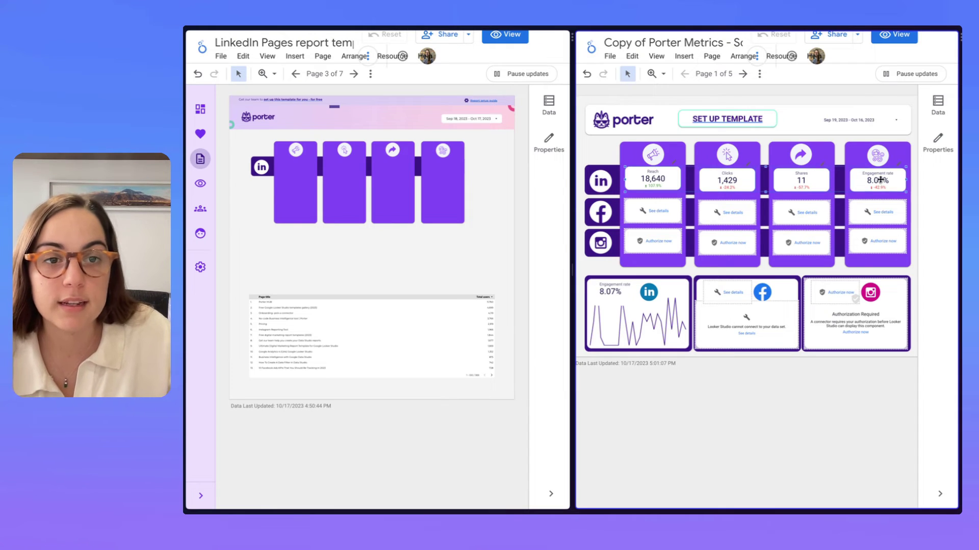
pyautogui.click(319, 249)
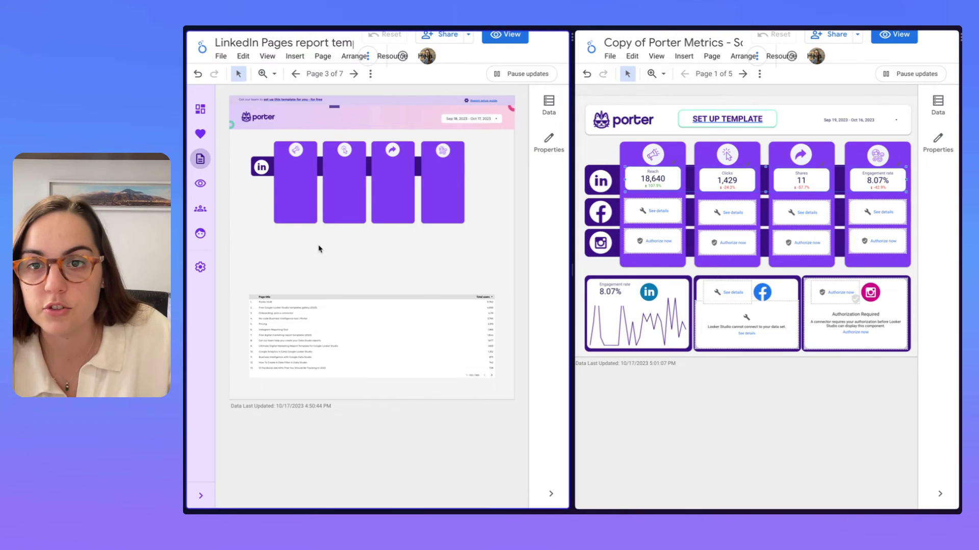
# Step: Paste the scorecards into the LinkedIn report and add LinkedIn Pages data, showing 19,822, 1,533, 12 and 7.92%
pyautogui.hotkey('ctrl', 'v')
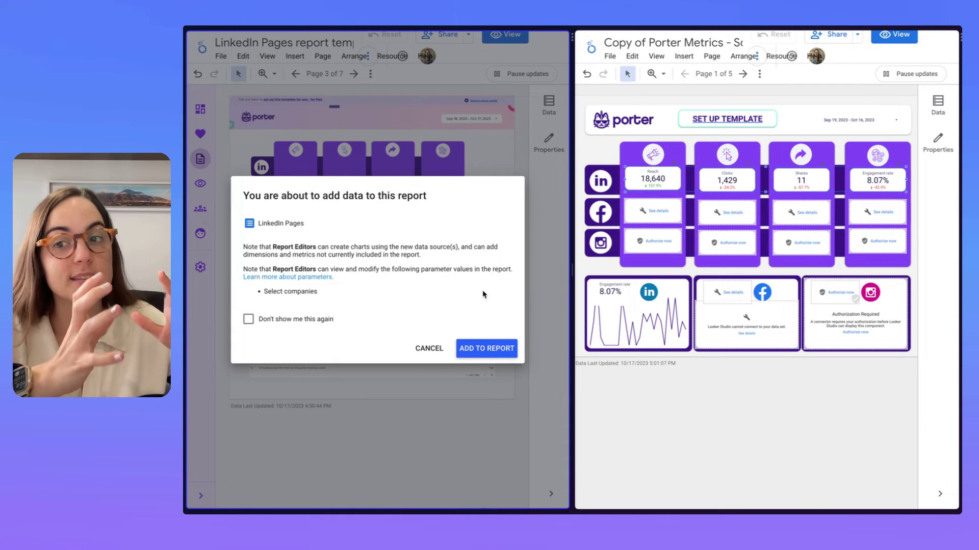
pyautogui.click(482, 350)
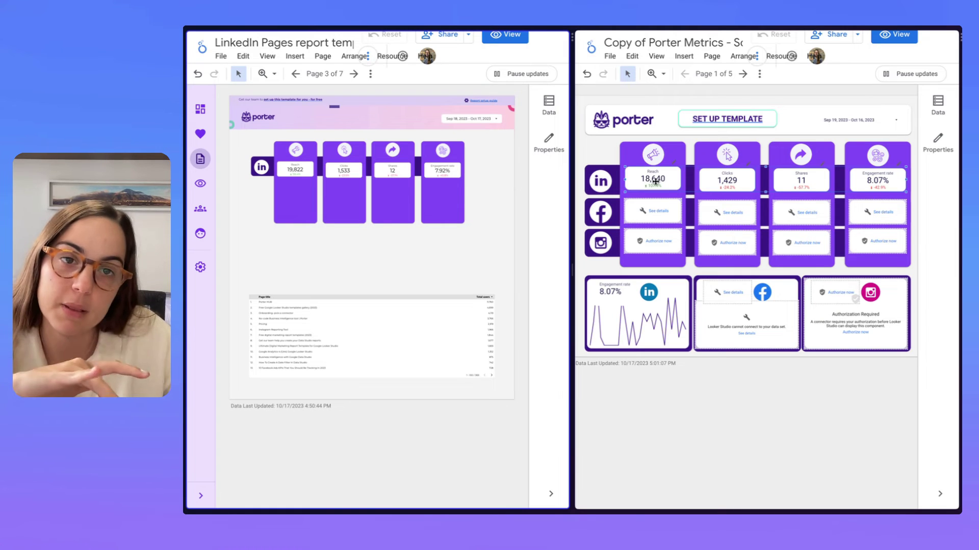
# Step: Widen the report area, show the data panel and collapse the Google Analytics 4 field list
pyautogui.moveTo(572, 173); pyautogui.dragTo(653, 177)
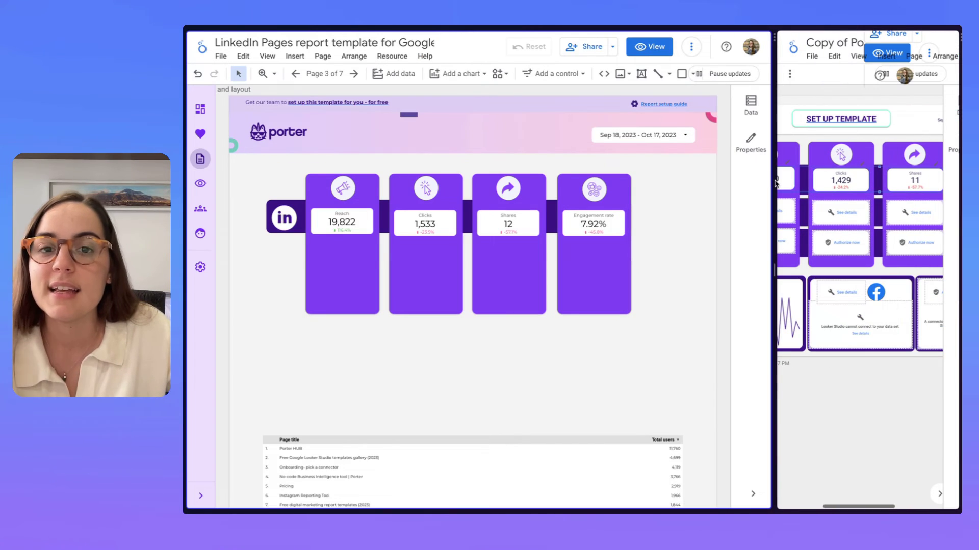
pyautogui.click(750, 104)
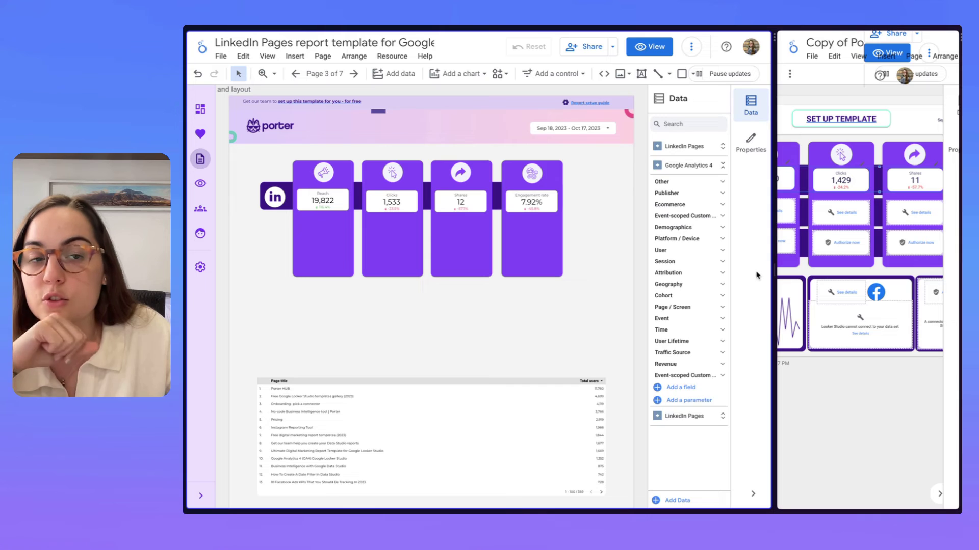
pyautogui.click(678, 165)
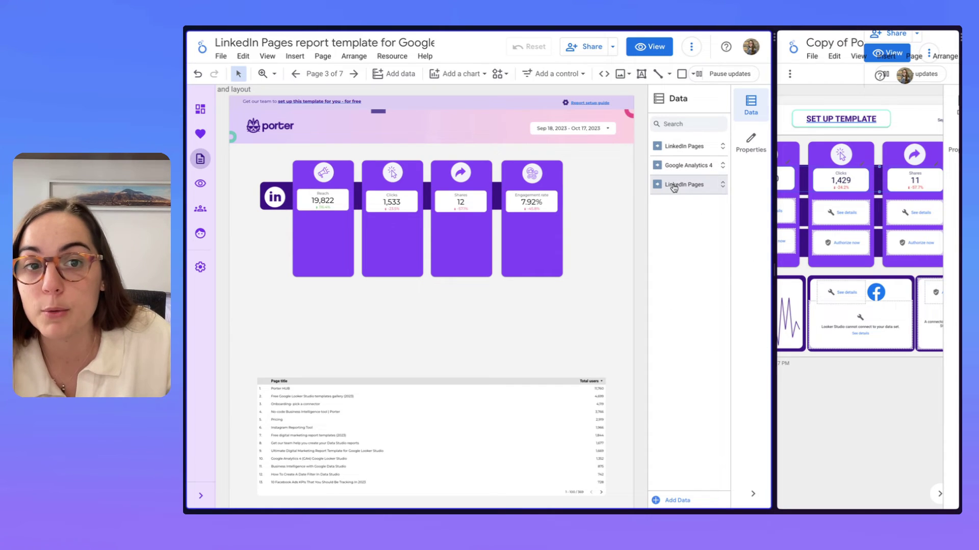
pyautogui.moveTo(685, 188); pyautogui.dragTo(676, 162)
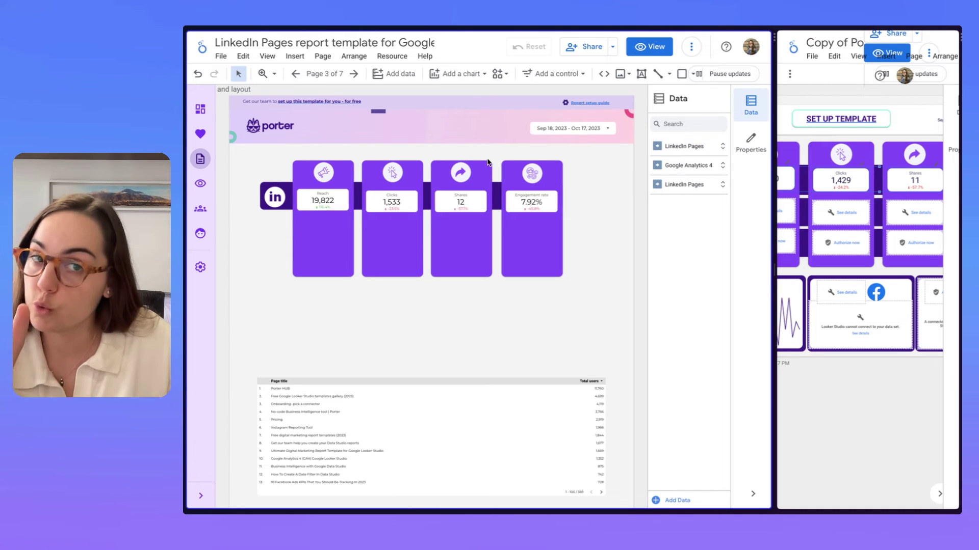
# Step: Point the Reach, Clicks, Shares and Engagement rate scorecards at the first LinkedIn Pages source
pyautogui.click(322, 209)
pyautogui.keyDown('shift'); pyautogui.click(406, 208); pyautogui.keyUp('shift')
pyautogui.keyDown('shift'); pyautogui.click(460, 206); pyautogui.keyUp('shift')
pyautogui.keyDown('shift'); pyautogui.click(530, 208); pyautogui.keyUp('shift')
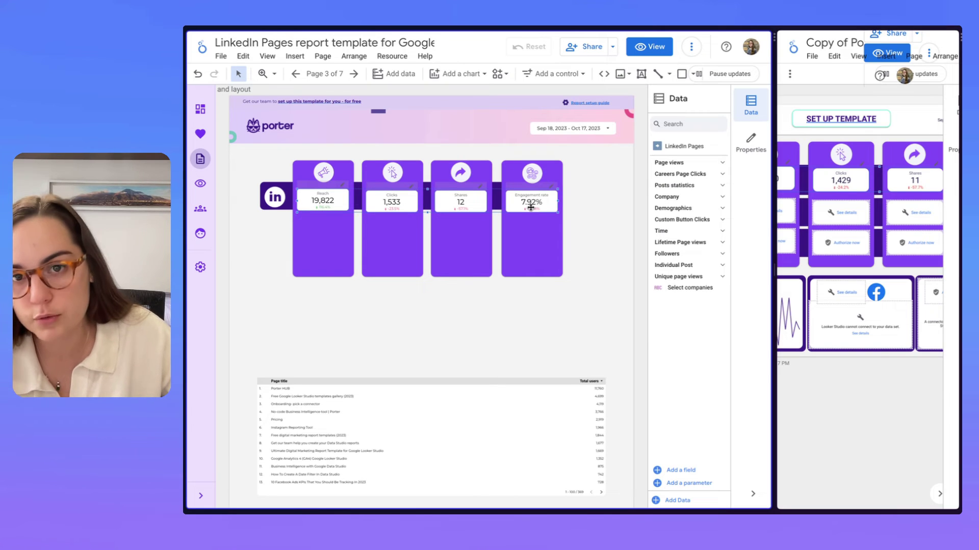
pyautogui.click(750, 105)
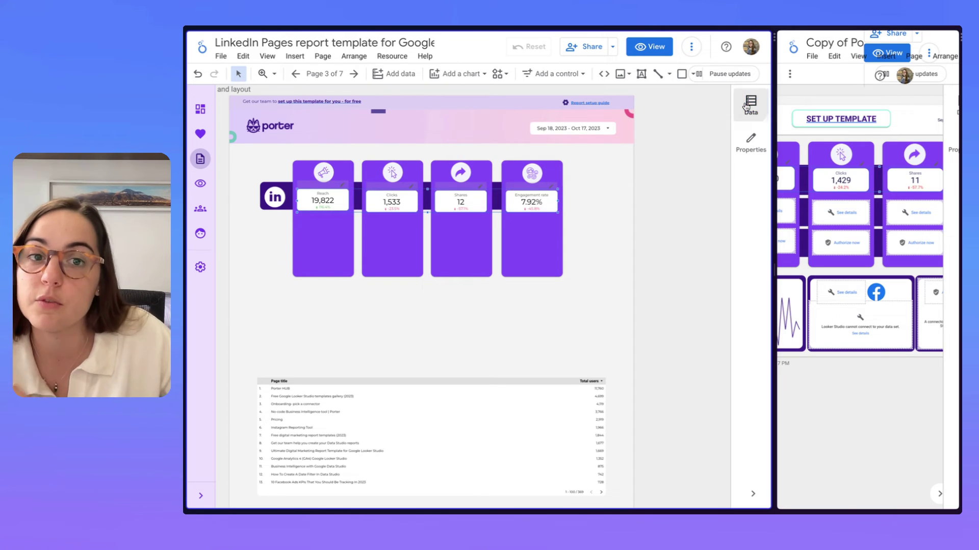
pyautogui.click(750, 105)
pyautogui.click(601, 158)
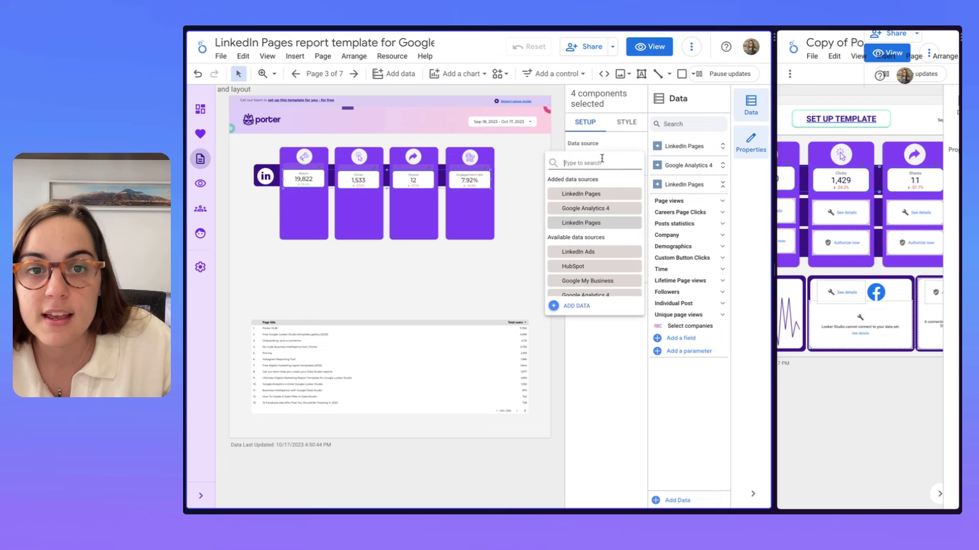
pyautogui.click(604, 196)
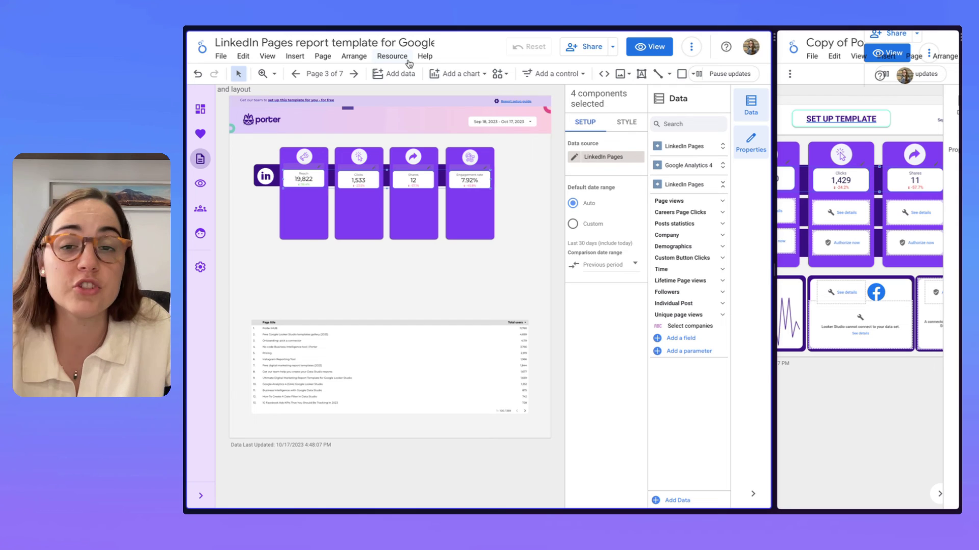
# Step: Remove the second, unused LinkedIn Pages source under Manage added data sources, then discard pending changes
pyautogui.click(407, 59)
pyautogui.click(407, 74)
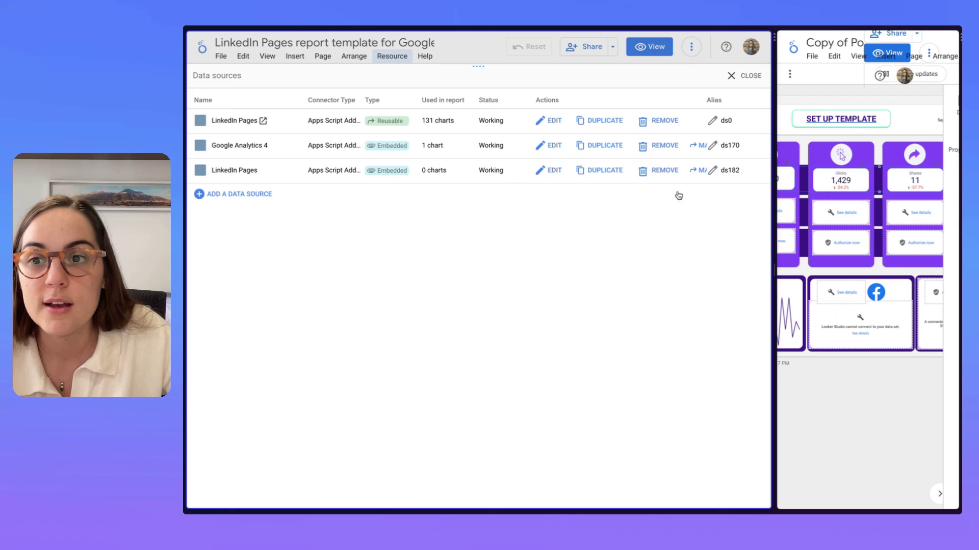
pyautogui.click(642, 176)
pyautogui.click(568, 321)
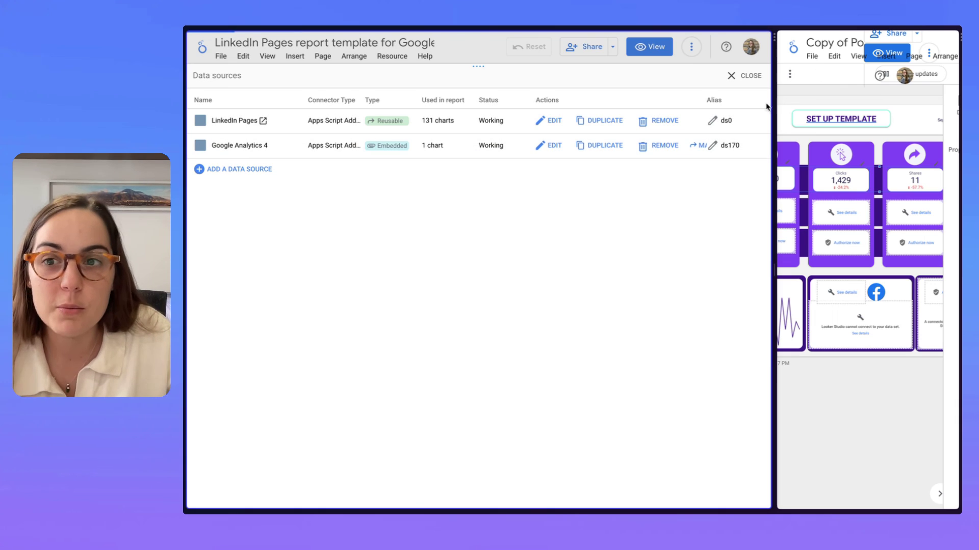
pyautogui.click(744, 75)
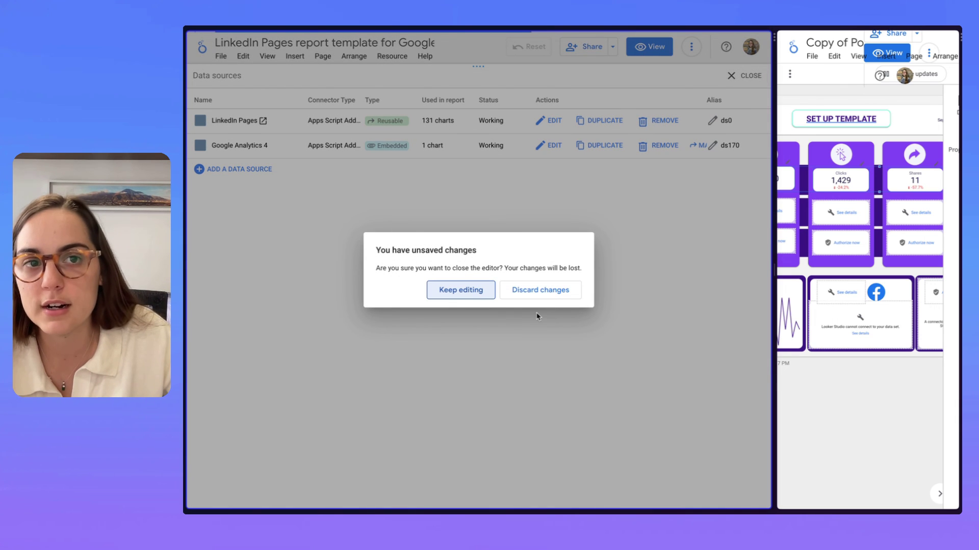
pyautogui.click(539, 291)
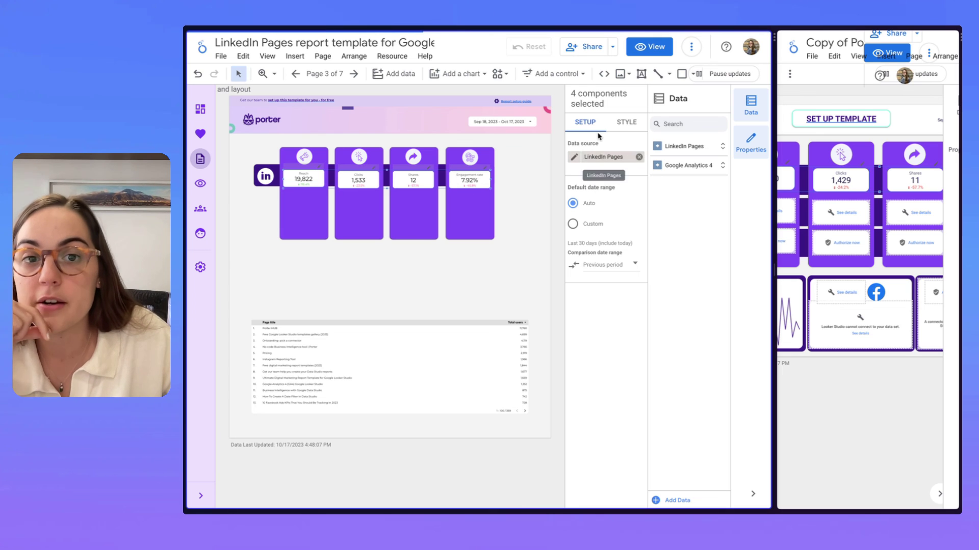
# Step: After a quick View-mode preview, shorten all four purple cards to hug their scorecards
pyautogui.click(652, 47)
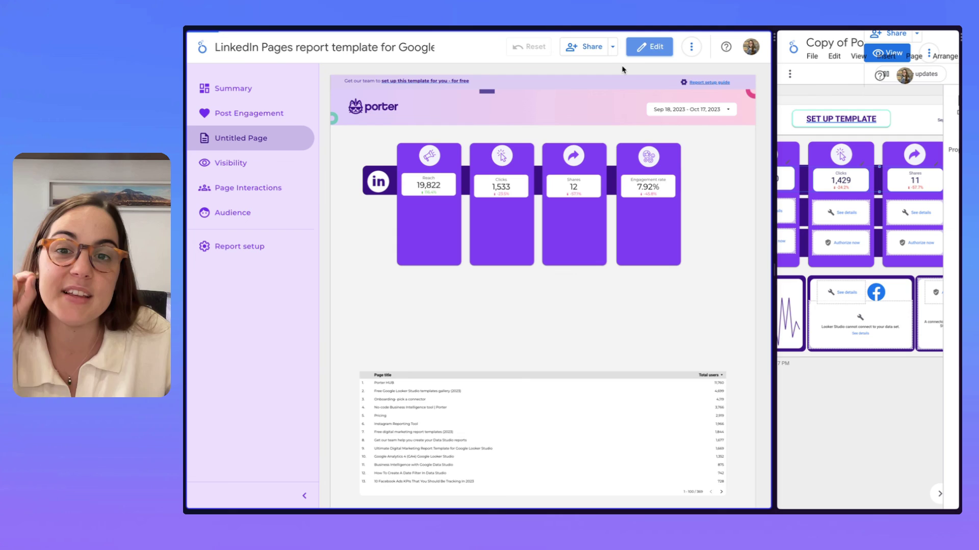
pyautogui.click(648, 47)
pyautogui.moveTo(504, 255); pyautogui.dragTo(316, 224)
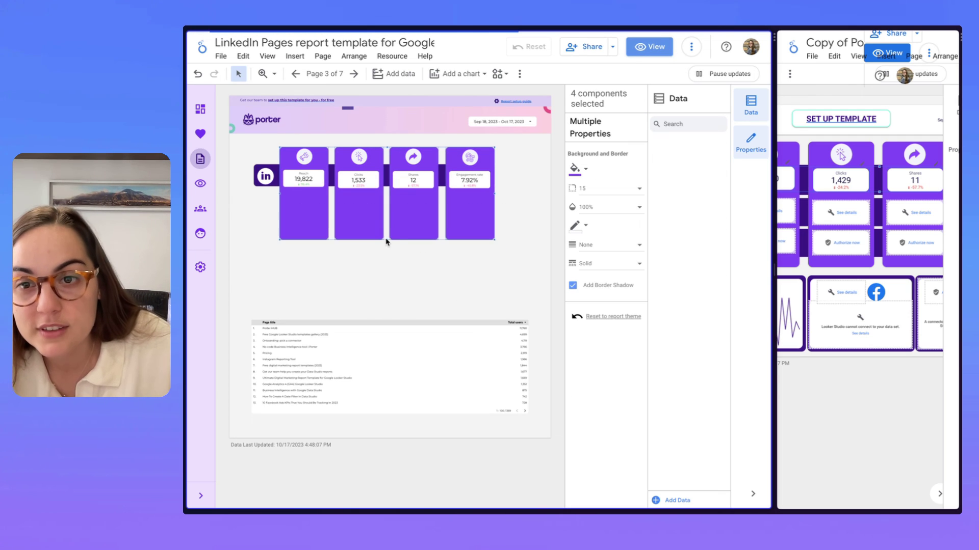
pyautogui.moveTo(386, 240); pyautogui.dragTo(383, 209)
pyautogui.click(404, 228)
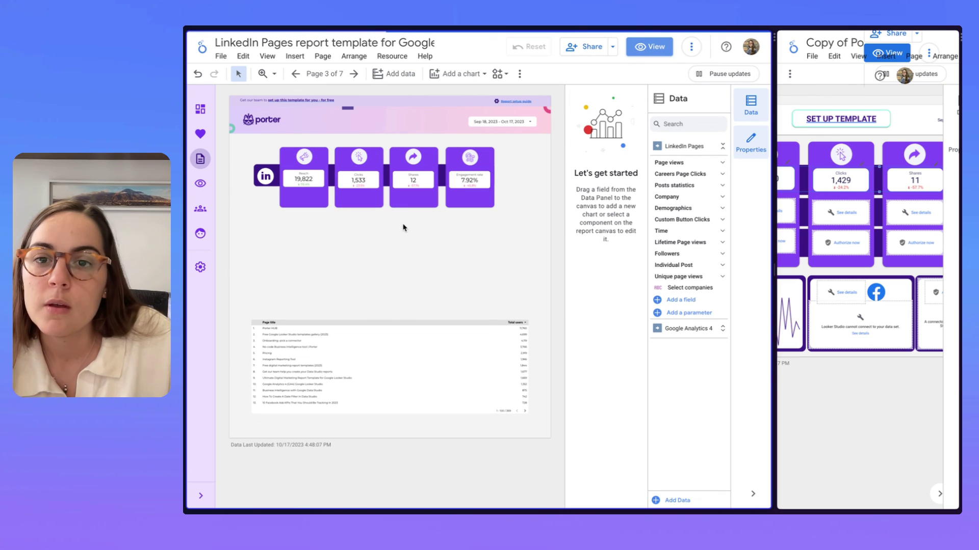